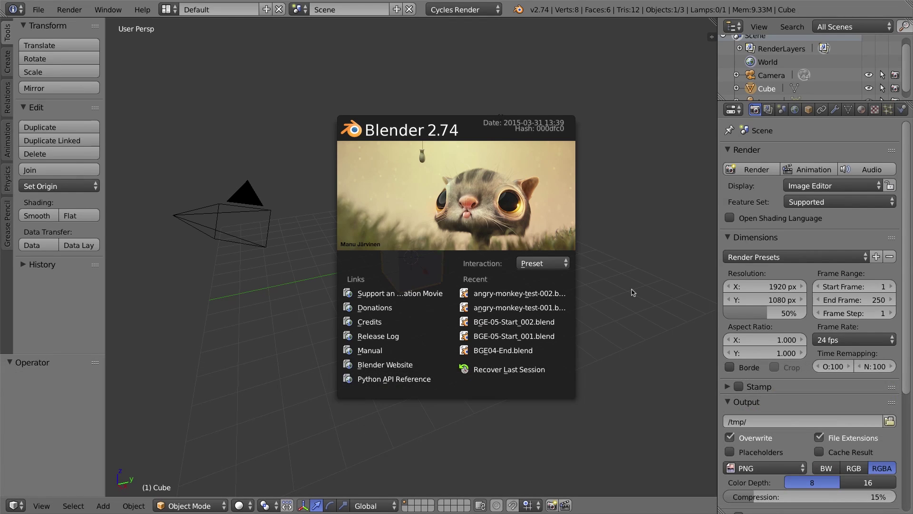
Step: Dismiss the splash screen and switch the render engine to Blender Game
{"action": "left_click", "coordinate": [520, 199]}
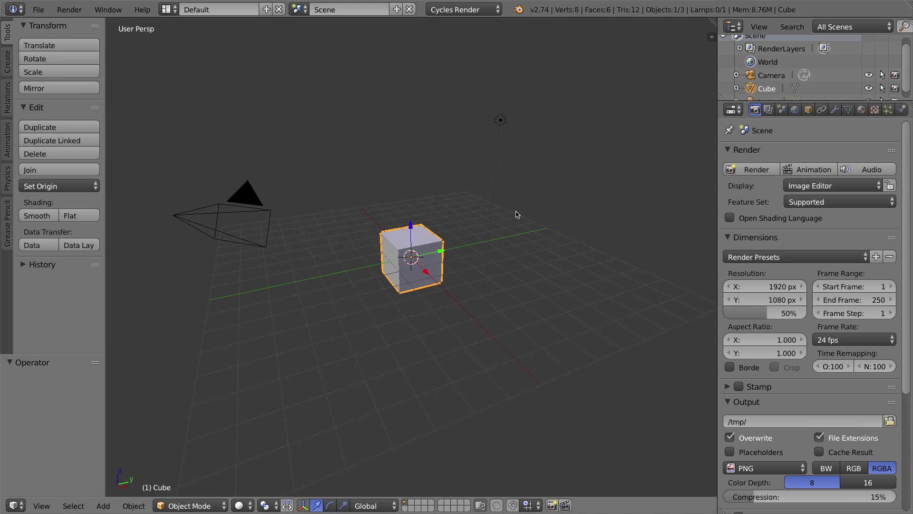
{"action": "left_click", "coordinate": [482, 13]}
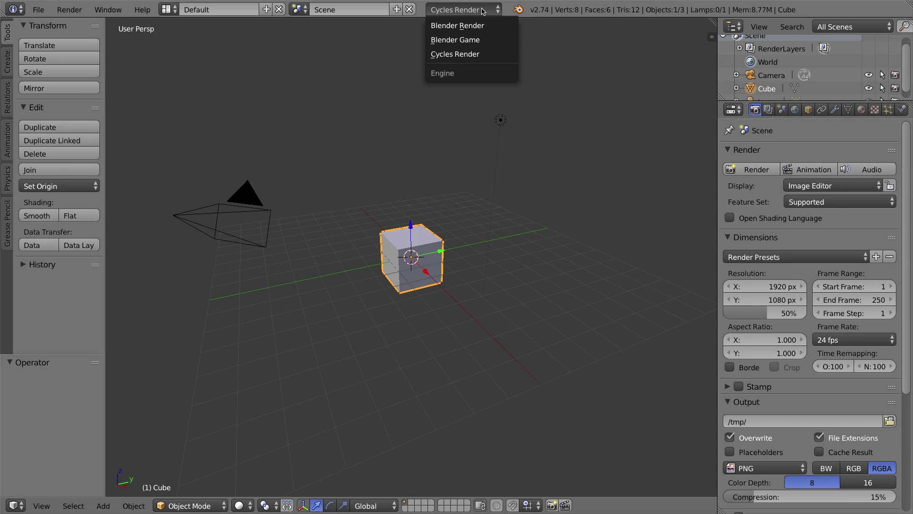
{"action": "left_click", "coordinate": [470, 41]}
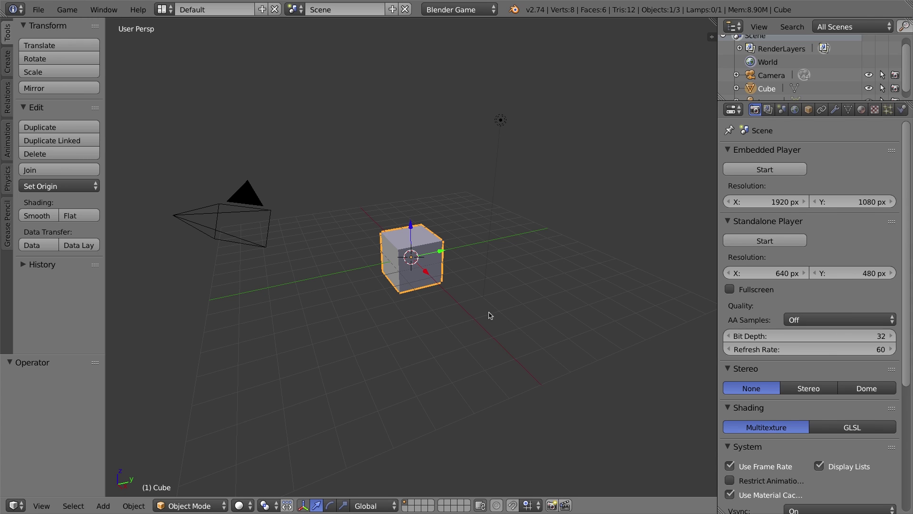
Step: Split the 3D view horizontally and turn the lower area into a Logic Editor with its properties sidebar hidden and all columns fitted
{"action": "left_click_drag", "start_coordinate": [716, 21], "coordinate": [238, 326]}
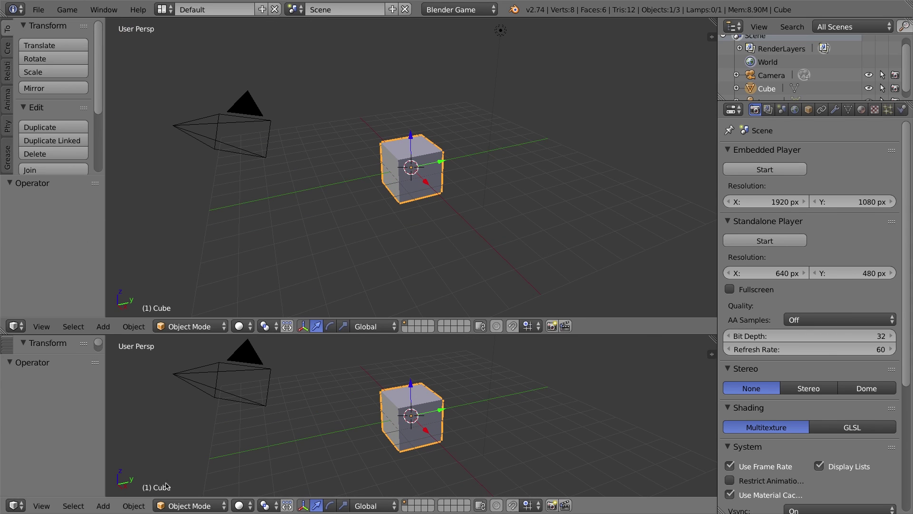
{"action": "left_click", "coordinate": [16, 506]}
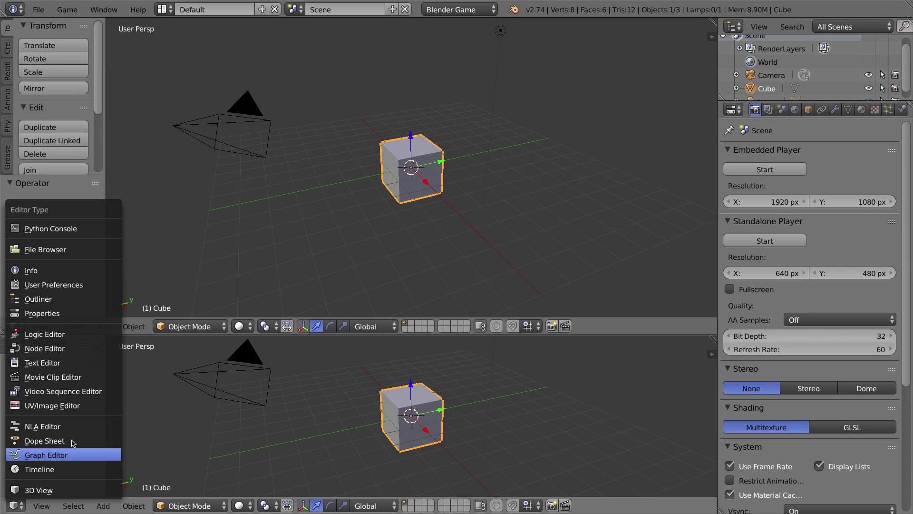
{"action": "left_click", "coordinate": [51, 335]}
{"action": "key", "text": "n"}
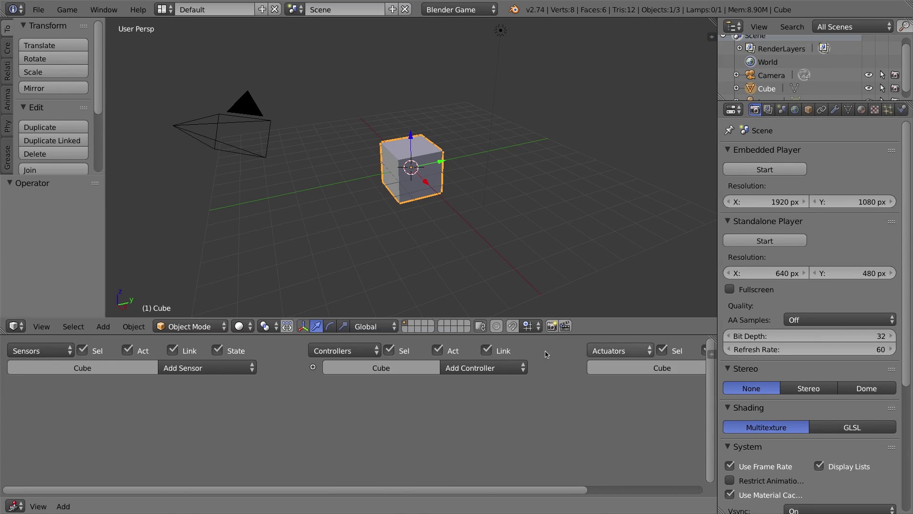
{"action": "scroll", "coordinate": [434, 421], "scroll_direction": "down", "scroll_amount": 4, "text": "ctrl"}
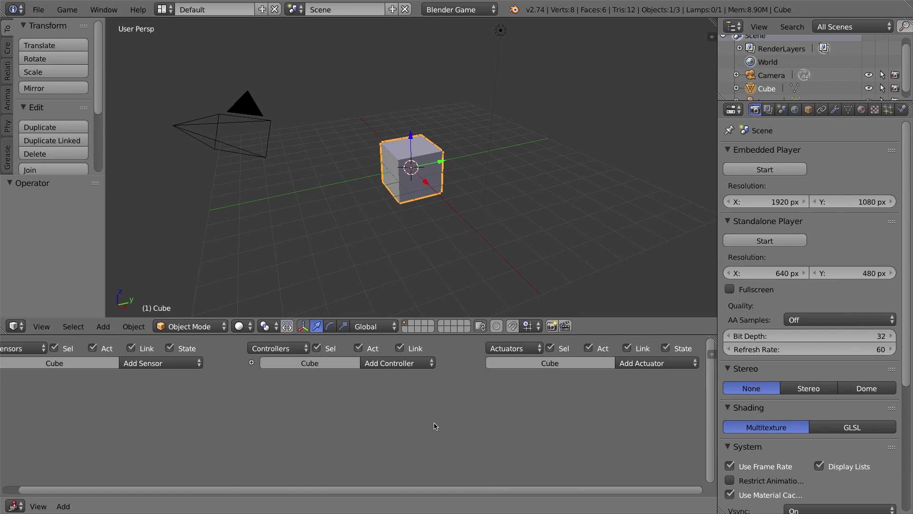
{"action": "scroll", "coordinate": [374, 401], "scroll_direction": "up", "scroll_amount": 1, "text": "ctrl"}
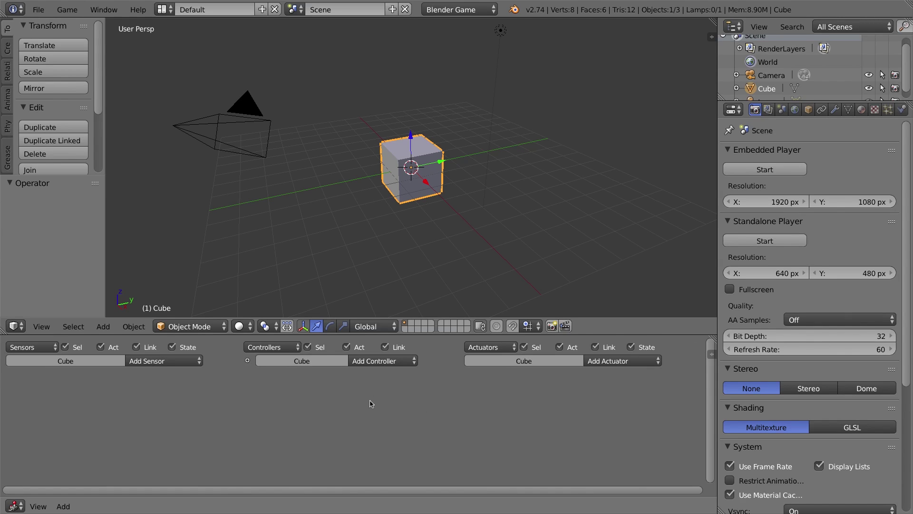
{"action": "left_click_drag", "start_coordinate": [390, 335], "coordinate": [389, 329]}
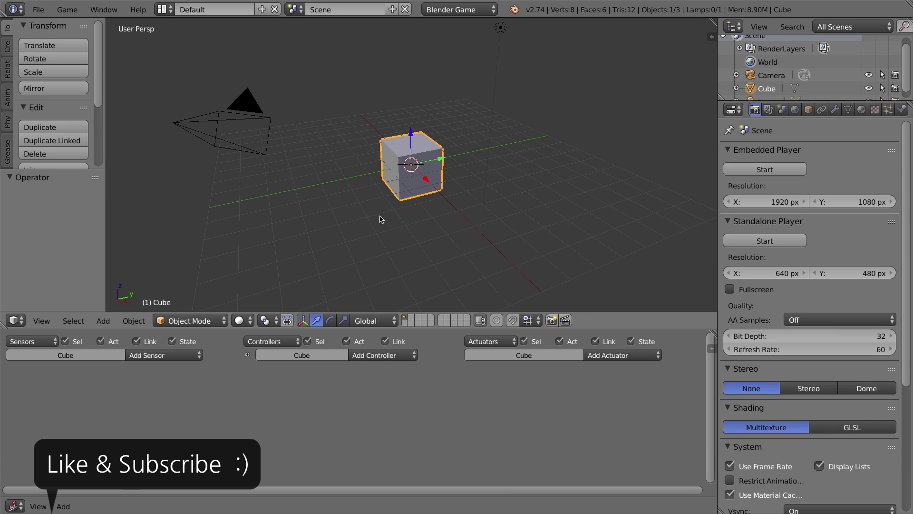
Step: Raise the cube and move it about -5.26 along Y, and add a plane at the origin scaled by 30 as the ground
{"action": "left_click_drag", "start_coordinate": [412, 137], "coordinate": [419, 165]}
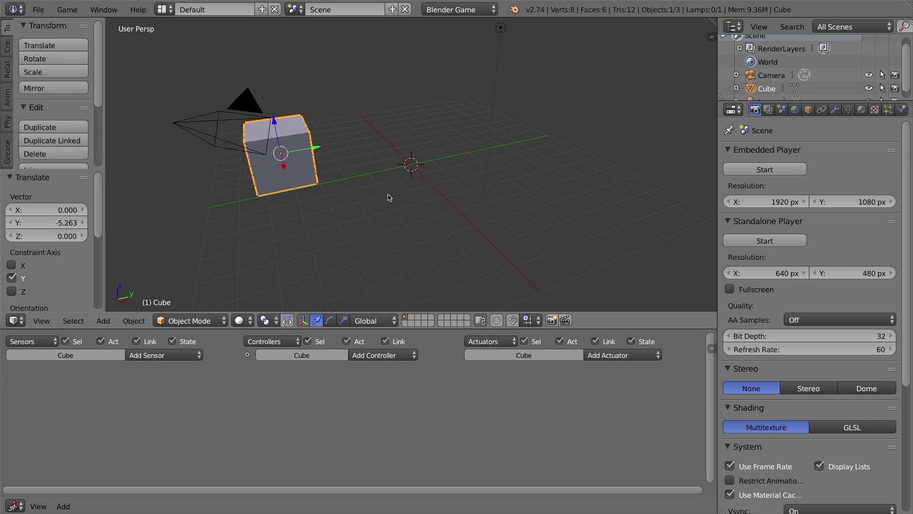
{"action": "key", "text": "shift+a"}
{"action": "mouse_move", "coordinate": [421, 153]}
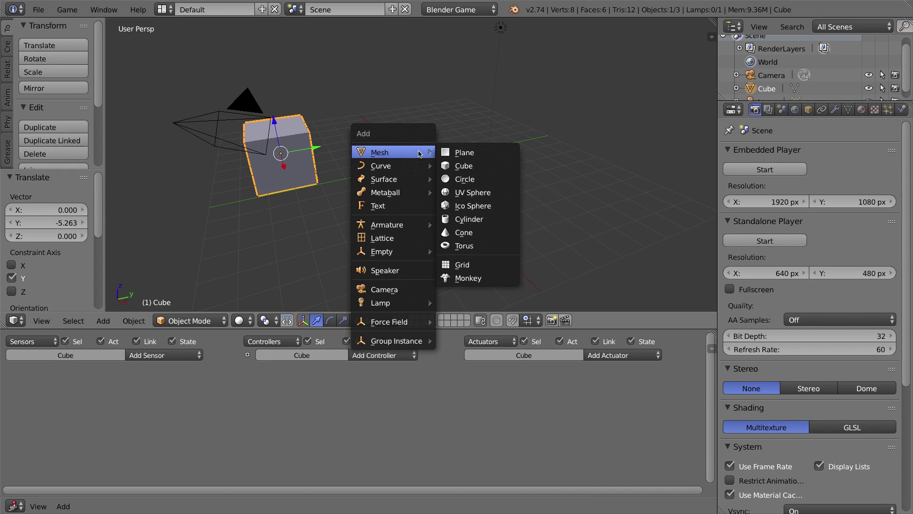
{"action": "left_click", "coordinate": [465, 153]}
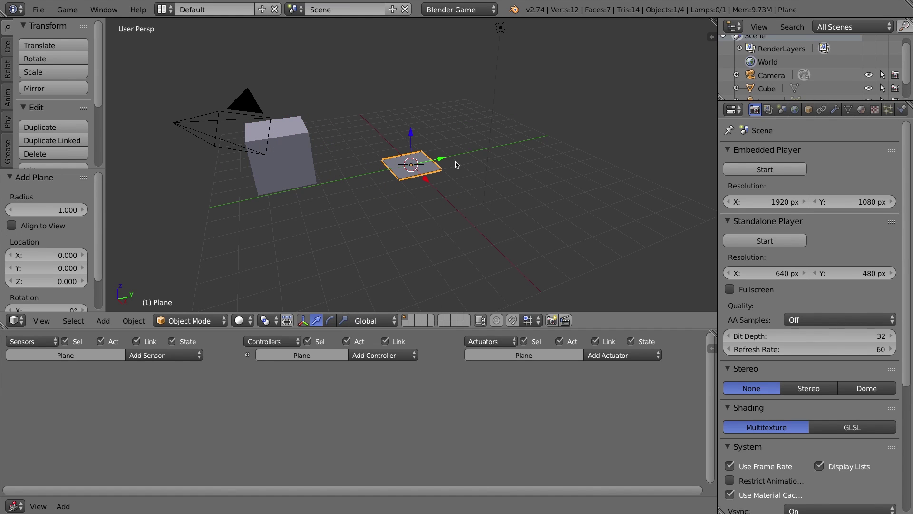
{"action": "type", "text": "s30"}
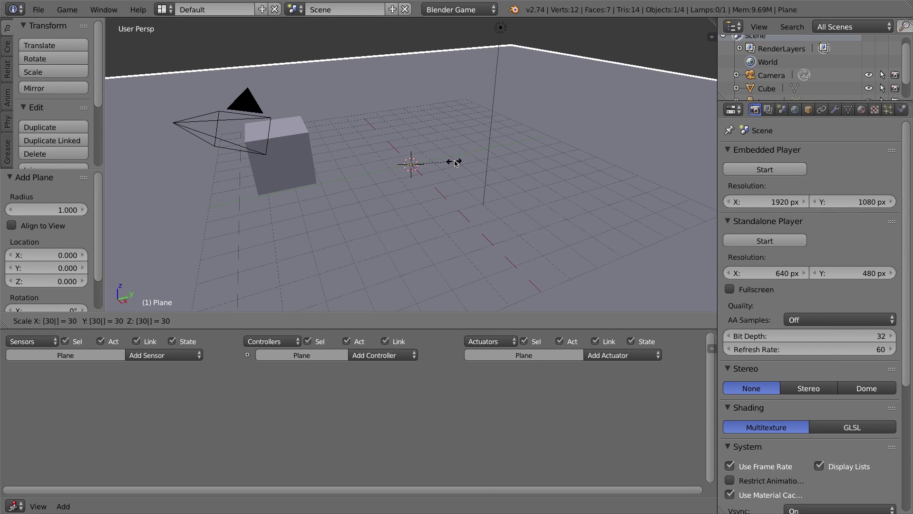
{"action": "key", "text": "Return"}
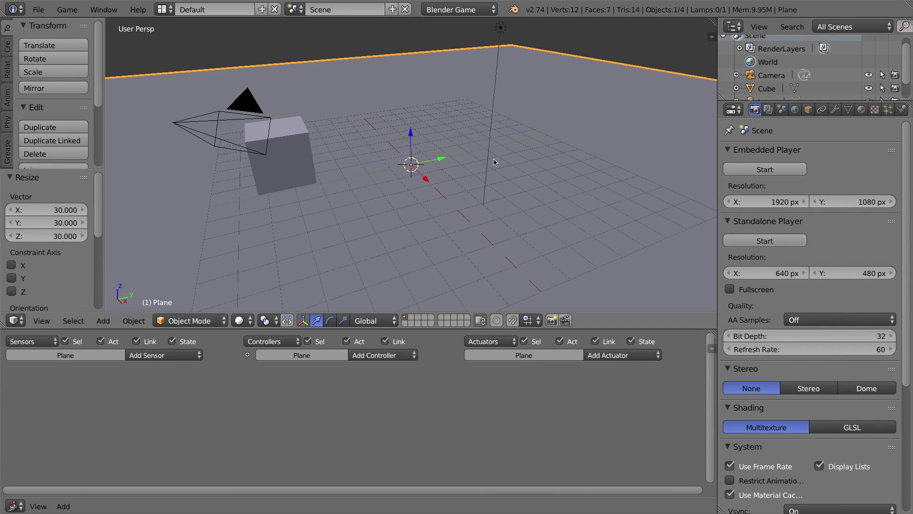
Step: Add a Monkey mesh at the scene origin
{"action": "right_click", "coordinate": [302, 134]}
{"action": "right_click", "coordinate": [409, 158]}
{"action": "key", "text": "shift+a"}
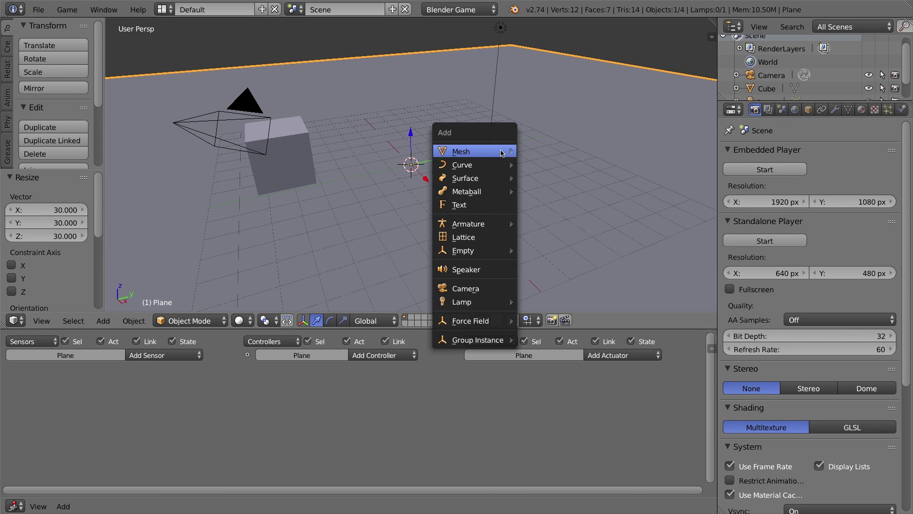
{"action": "mouse_move", "coordinate": [504, 154]}
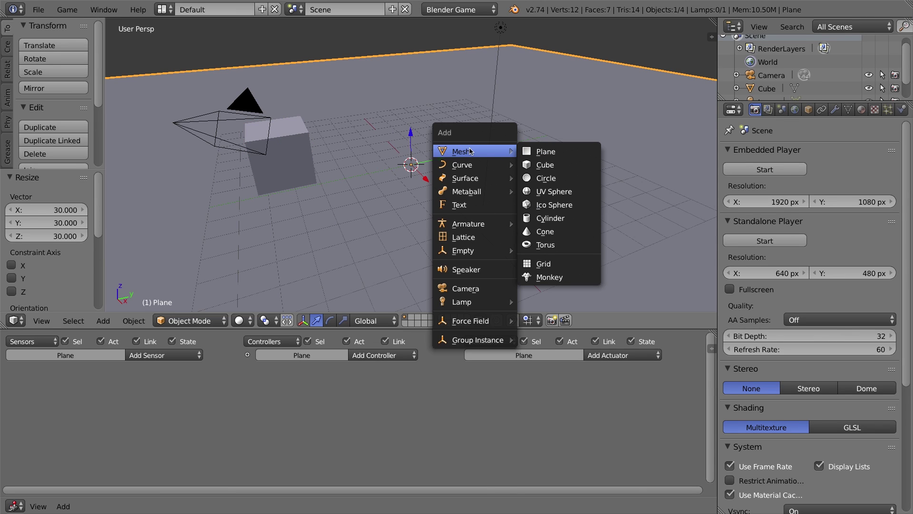
{"action": "left_click", "coordinate": [550, 277]}
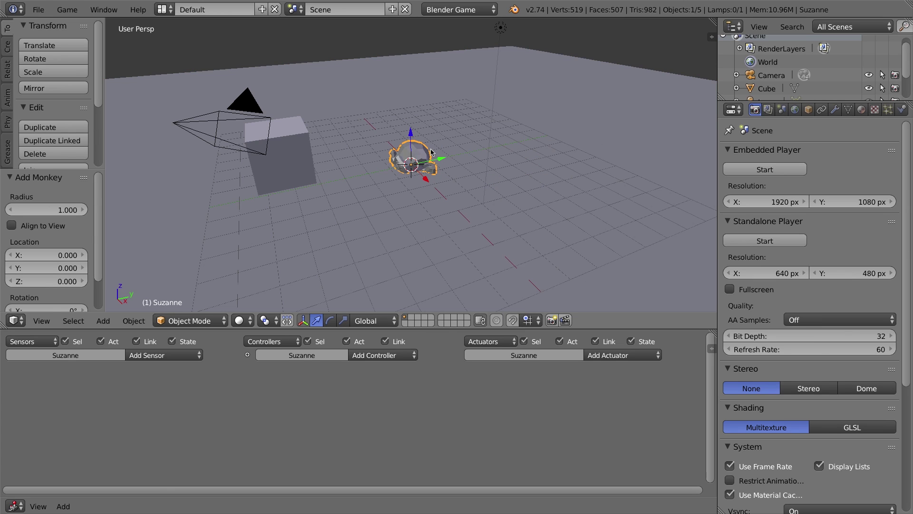
Step: Move the monkey about 1.17 up along Z and about 6.77 along Y, away from the cube
{"action": "key", "text": "KP_1"}
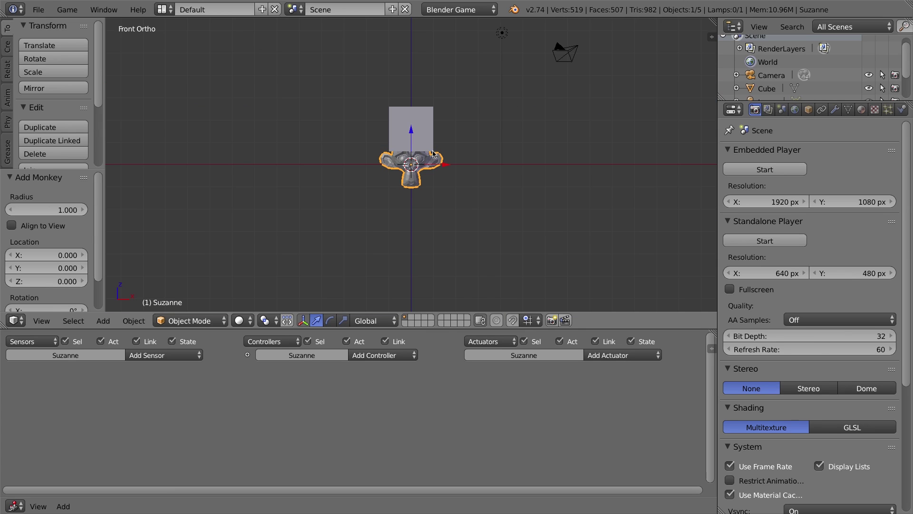
{"action": "key", "text": "KP_3"}
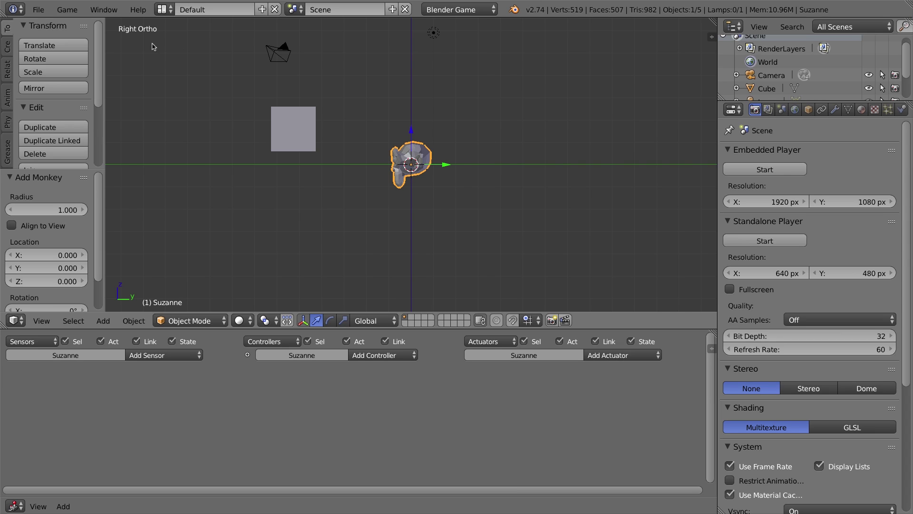
{"action": "left_click", "coordinate": [41, 321]}
{"action": "key", "text": "g"}
{"action": "left_click", "coordinate": [414, 116]}
{"action": "key", "text": "g"}
{"action": "key", "text": "y"}
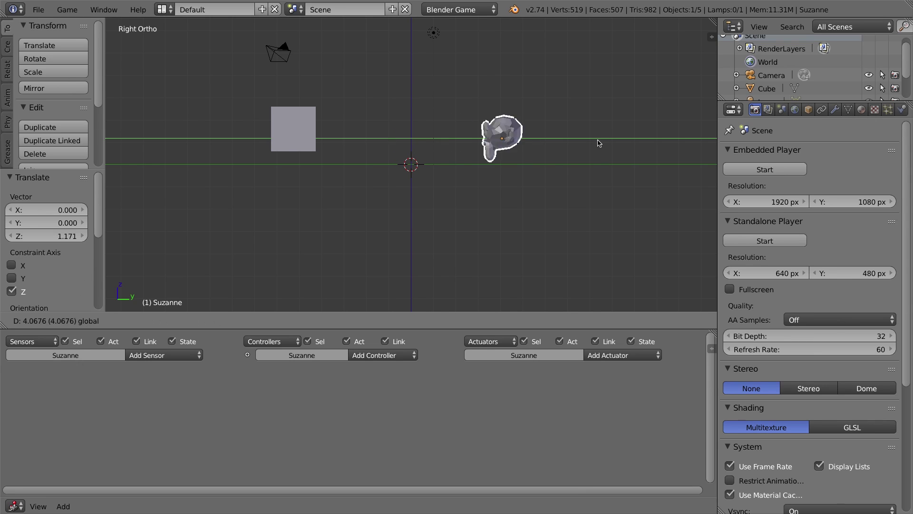
{"action": "left_click", "coordinate": [595, 138]}
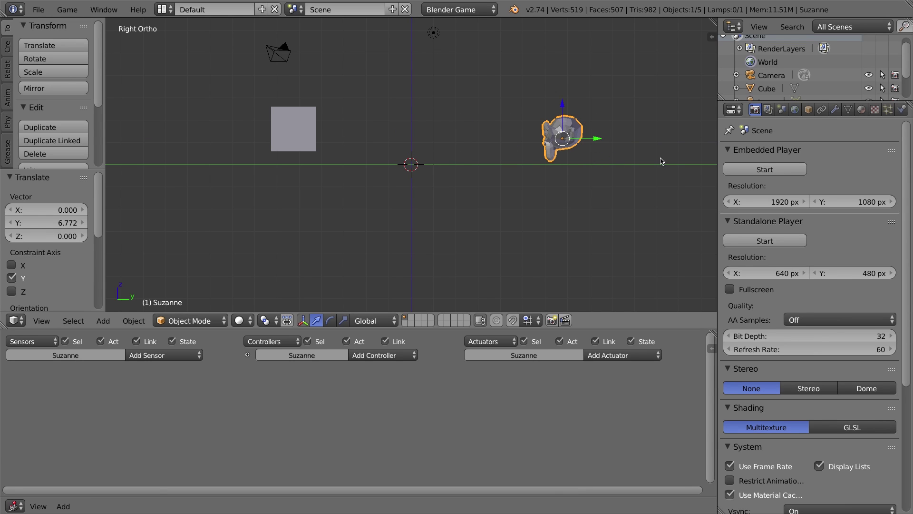
Step: Give the monkey a new material with a red diffuse color and name it redBad
{"action": "left_click", "coordinate": [861, 110]}
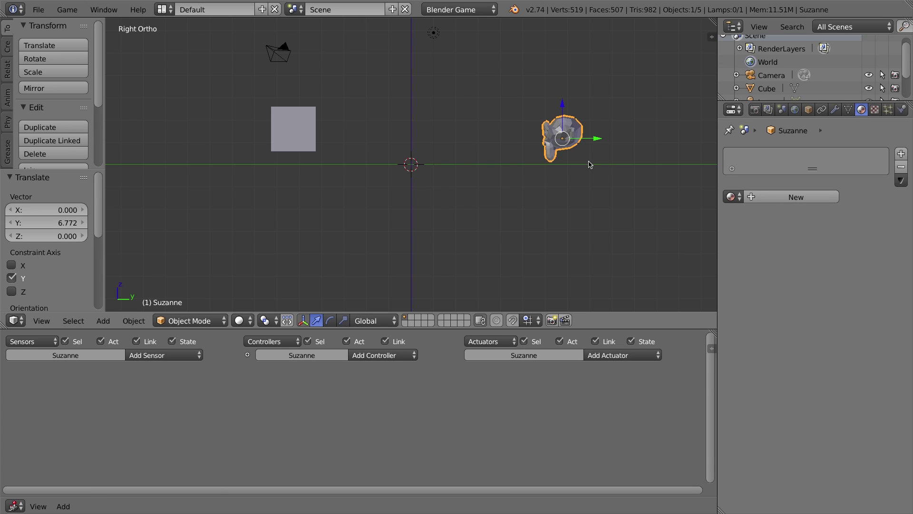
{"action": "left_click", "coordinate": [793, 196]}
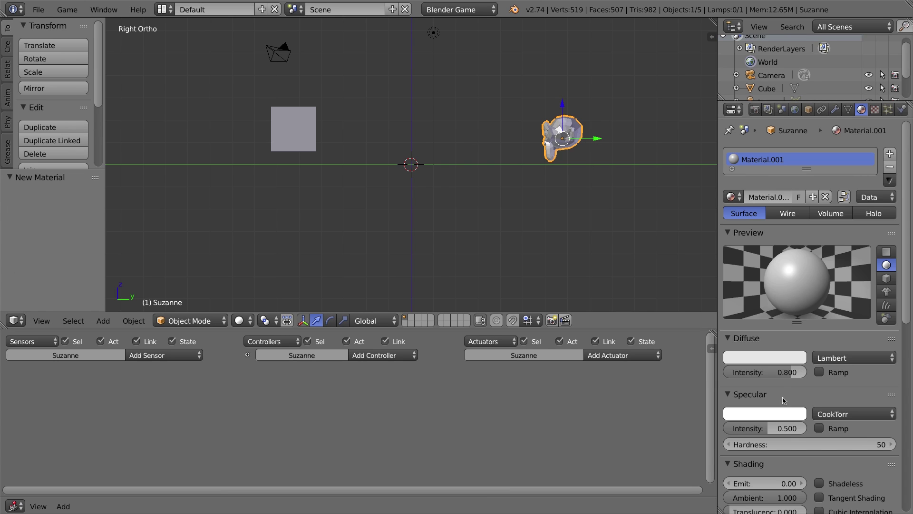
{"action": "left_click", "coordinate": [770, 363]}
{"action": "left_click_drag", "start_coordinate": [737, 274], "coordinate": [738, 277]}
{"action": "left_click", "coordinate": [778, 199]}
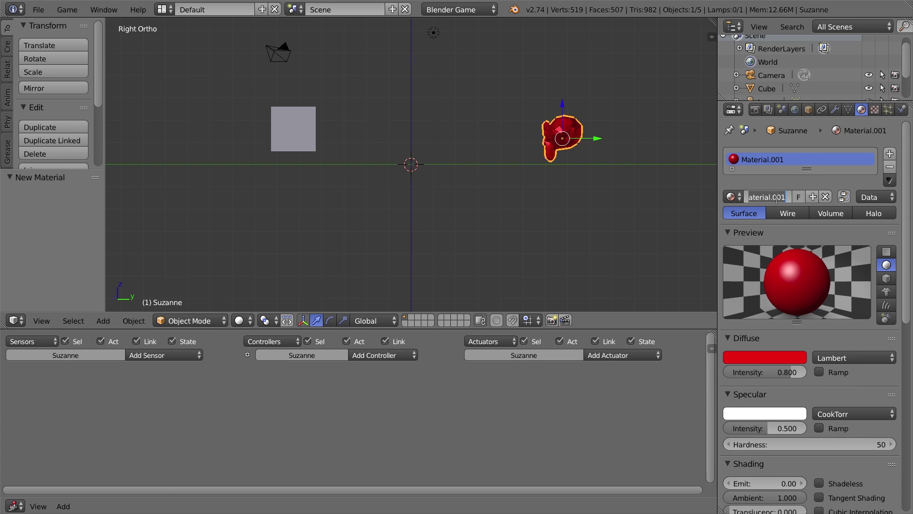
{"action": "type", "text": "redBad"}
{"action": "key", "text": "Return"}
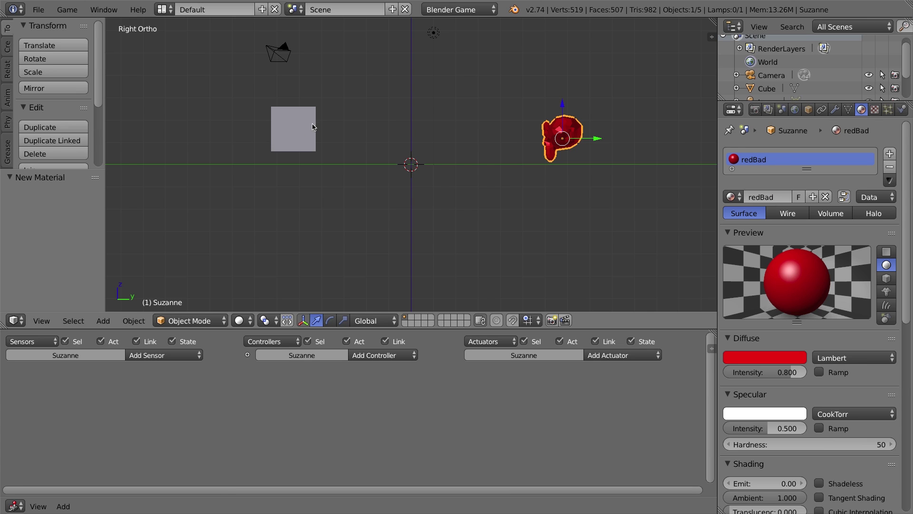
Step: Add a Keyboard sensor to the cube and assign the Up Arrow as its key
{"action": "middle_click_drag", "start_coordinate": [314, 121], "coordinate": [301, 144]}
{"action": "right_click", "coordinate": [302, 170]}
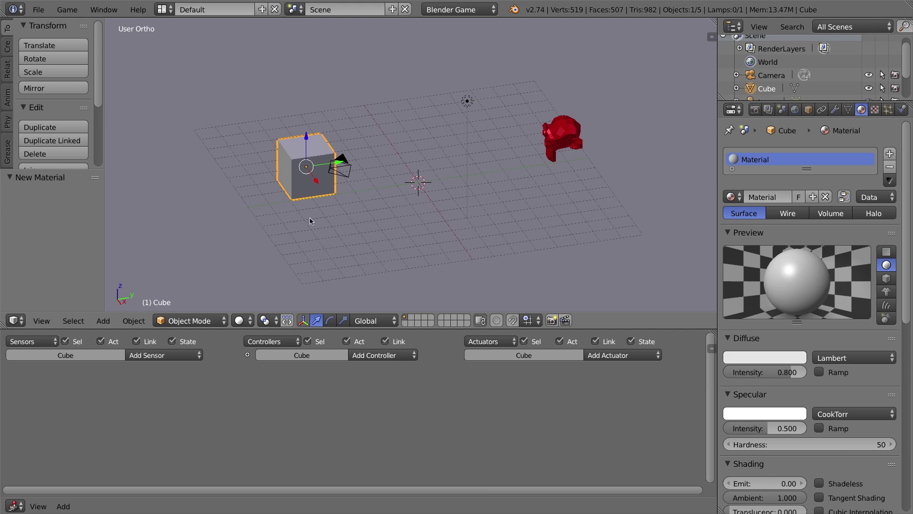
{"action": "left_click", "coordinate": [175, 355]}
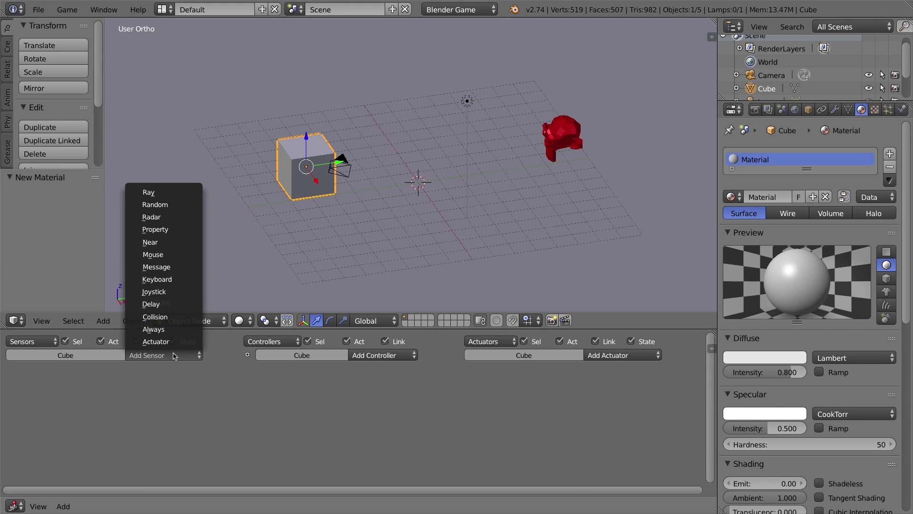
{"action": "key", "text": "Escape"}
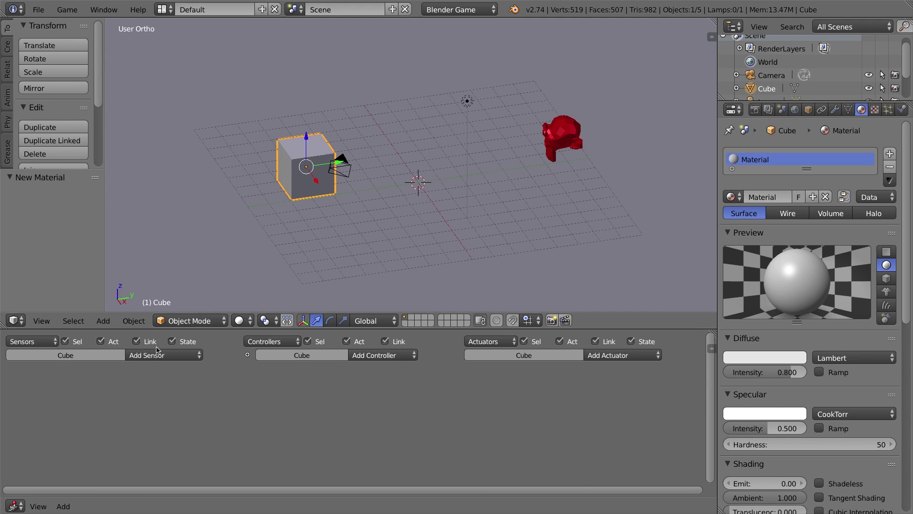
{"action": "left_click", "coordinate": [162, 355]}
{"action": "left_click", "coordinate": [157, 278]}
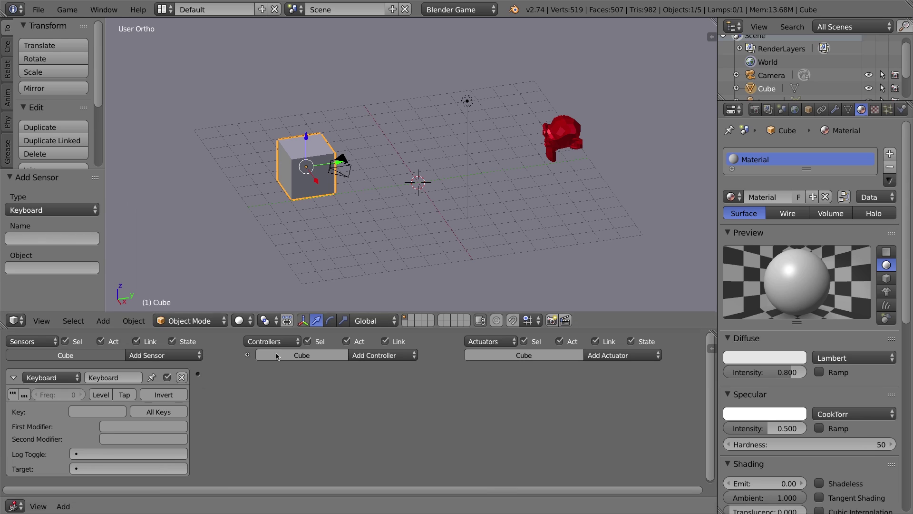
{"action": "left_click", "coordinate": [107, 412]}
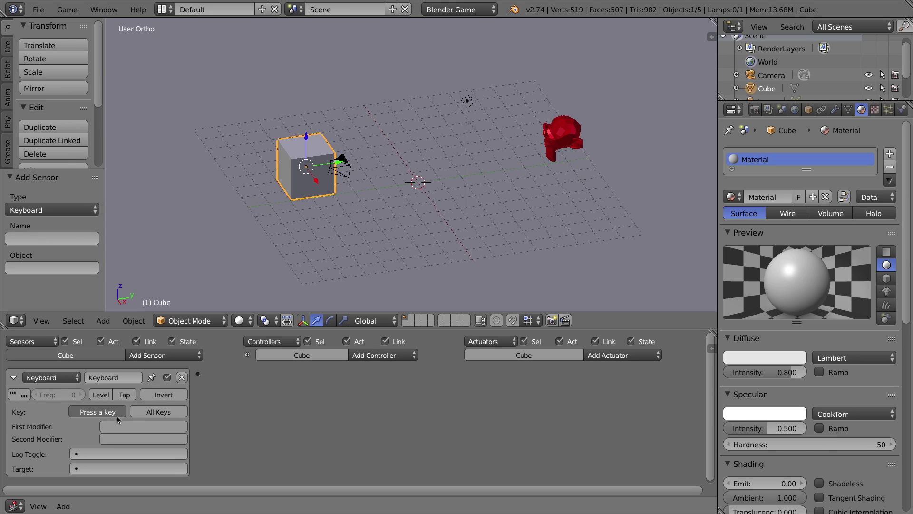
{"action": "key", "text": "Up"}
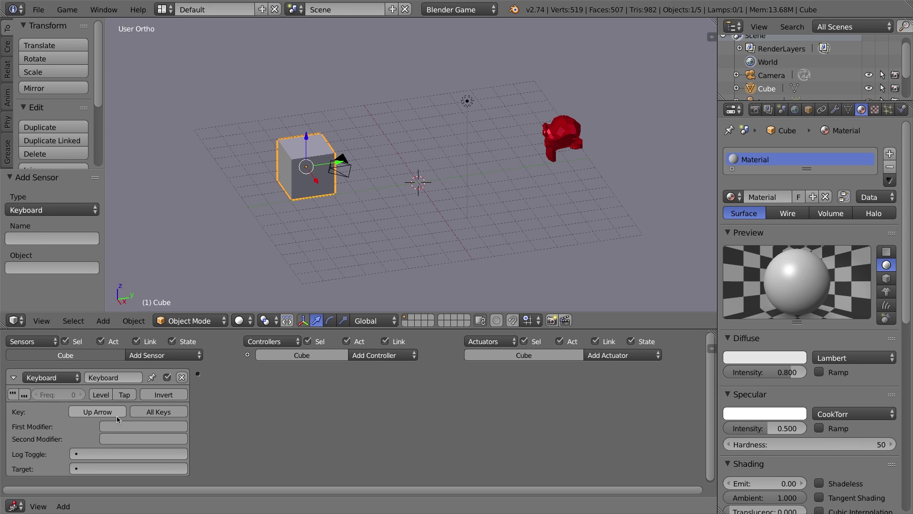
Step: Add a Motion actuator of type Character Motion to the cube and link the Keyboard sensor to it through an And controller
{"action": "left_click", "coordinate": [616, 359]}
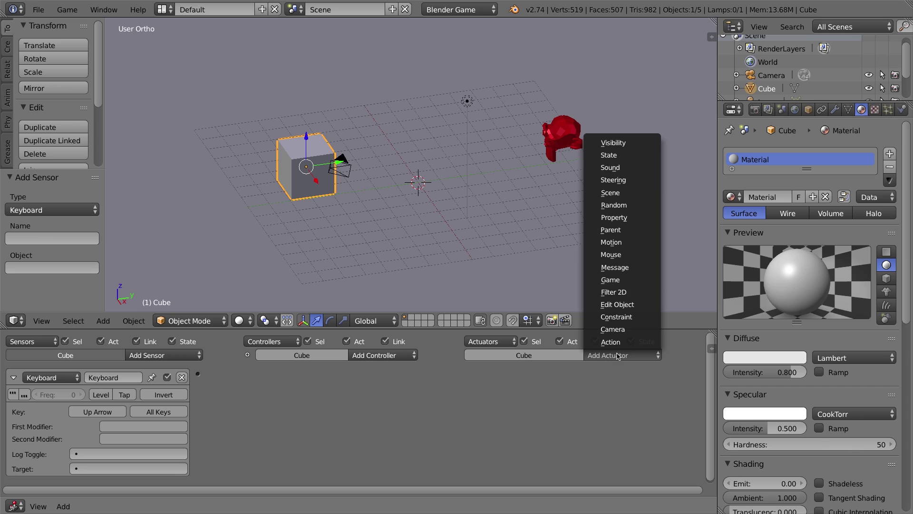
{"action": "left_click", "coordinate": [616, 251]}
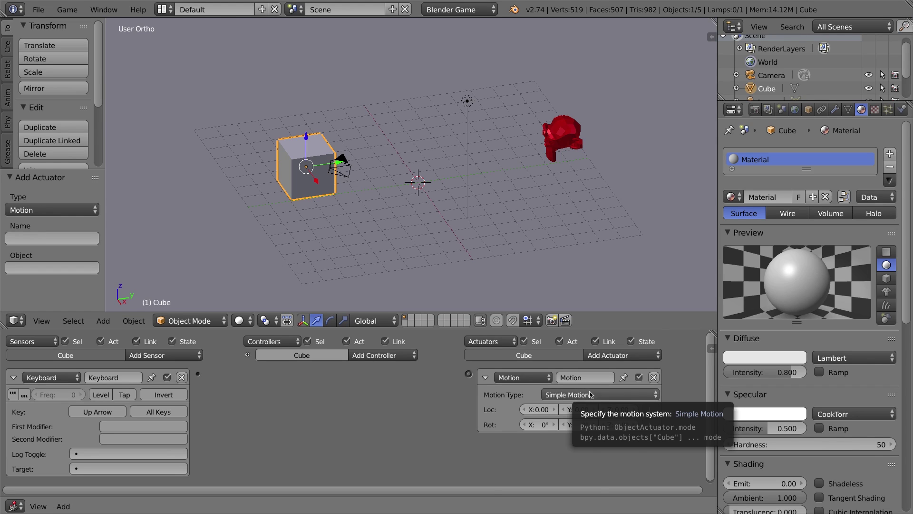
{"action": "left_click", "coordinate": [592, 395]}
{"action": "left_click", "coordinate": [580, 356]}
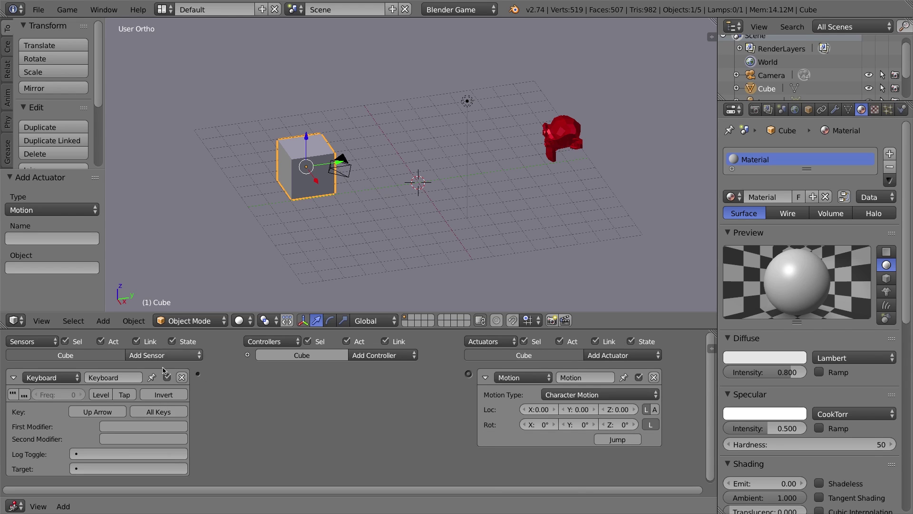
{"action": "left_click_drag", "start_coordinate": [198, 374], "coordinate": [469, 374]}
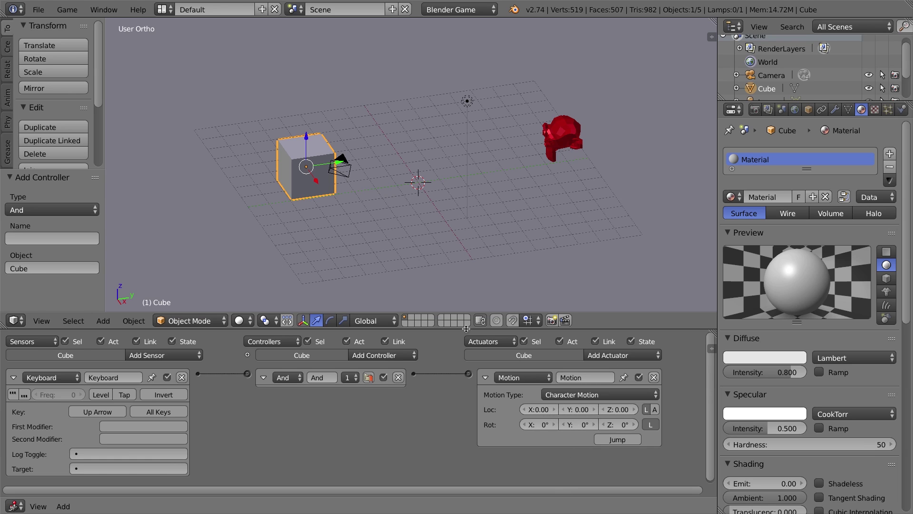
Step: Set the Y location of the cube's Motion actuator to 2.00
{"action": "middle_click_drag", "start_coordinate": [291, 188], "coordinate": [335, 213]}
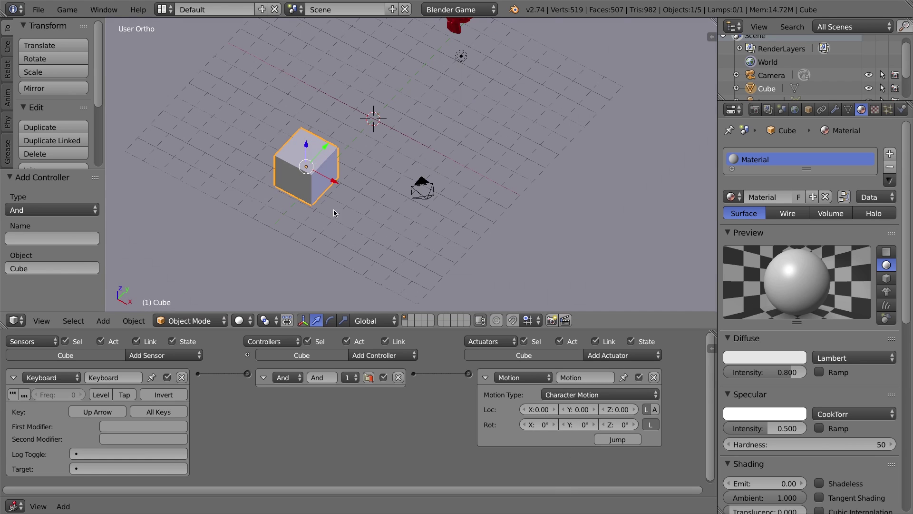
{"action": "left_click", "coordinate": [578, 414]}
{"action": "type", "text": "2"}
{"action": "key", "text": "Return"}
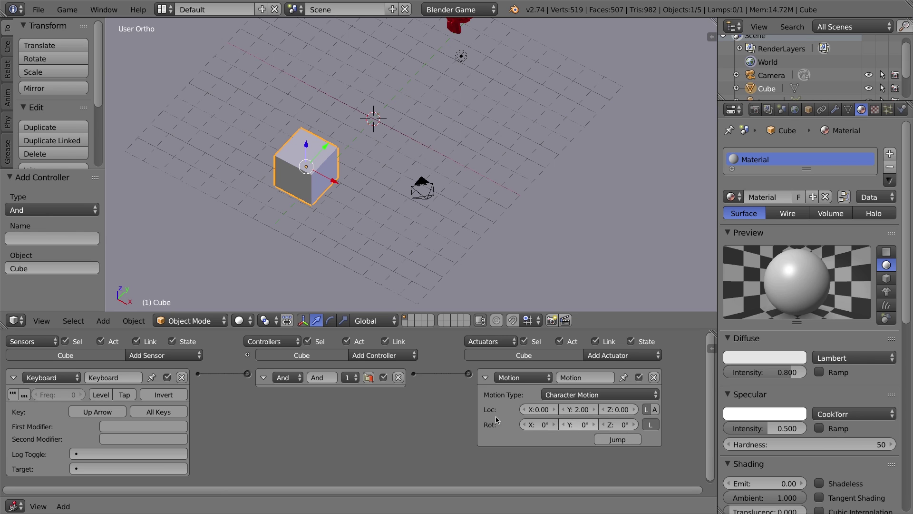
Step: Change the cube's physics type to Character
{"action": "middle_click_drag", "start_coordinate": [482, 230], "coordinate": [458, 211]}
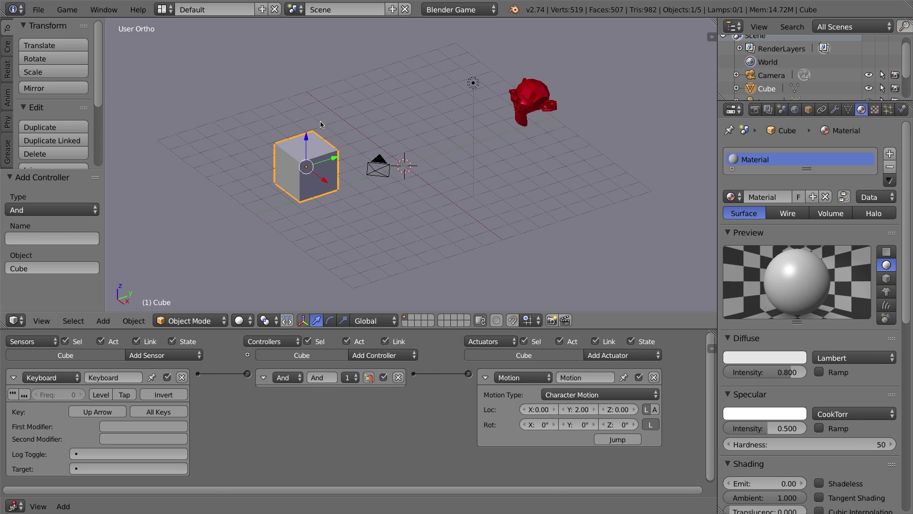
{"action": "left_click", "coordinate": [901, 109]}
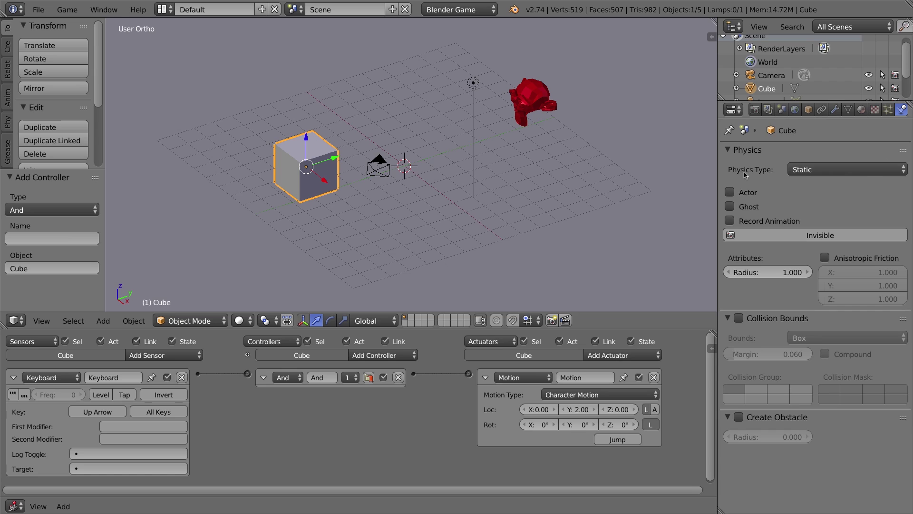
{"action": "left_click", "coordinate": [836, 174]}
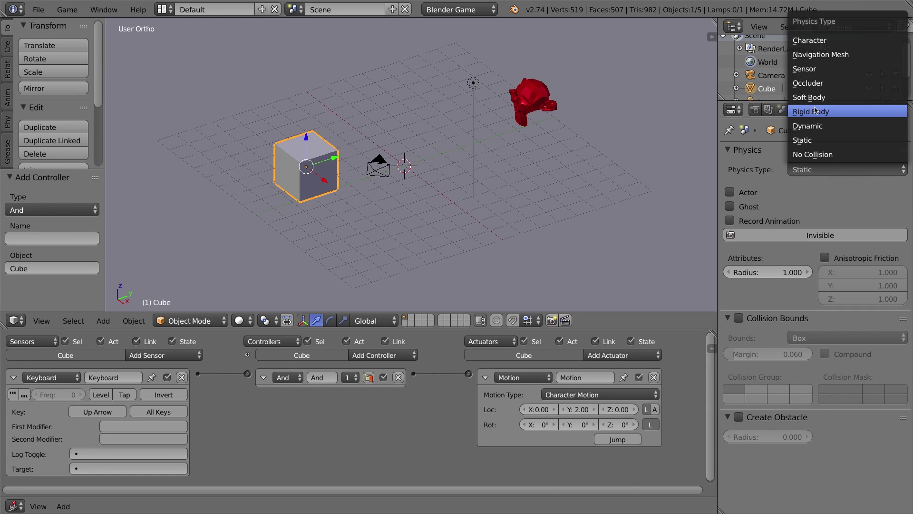
{"action": "left_click", "coordinate": [826, 42]}
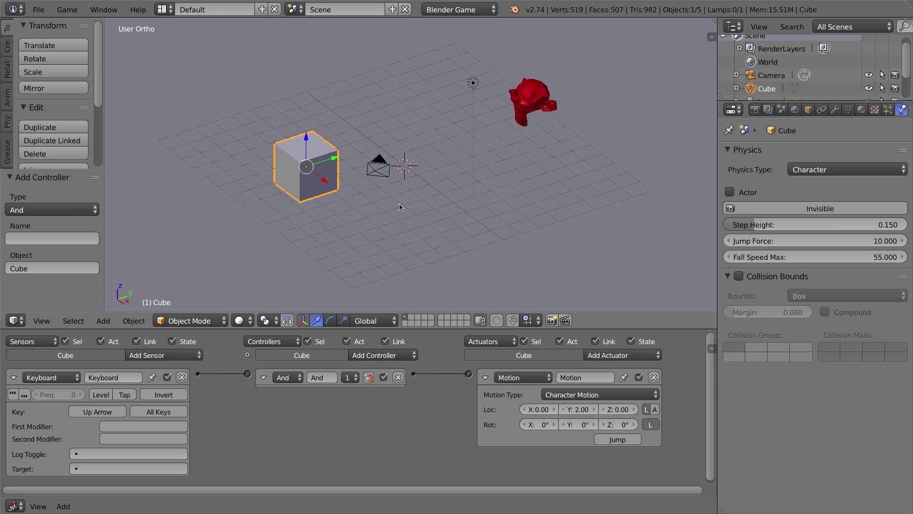
Step: Run the game, move the cube forward towards the monkey, and stop the game
{"action": "key", "text": "p"}
{"action": "key", "text": "Up"}
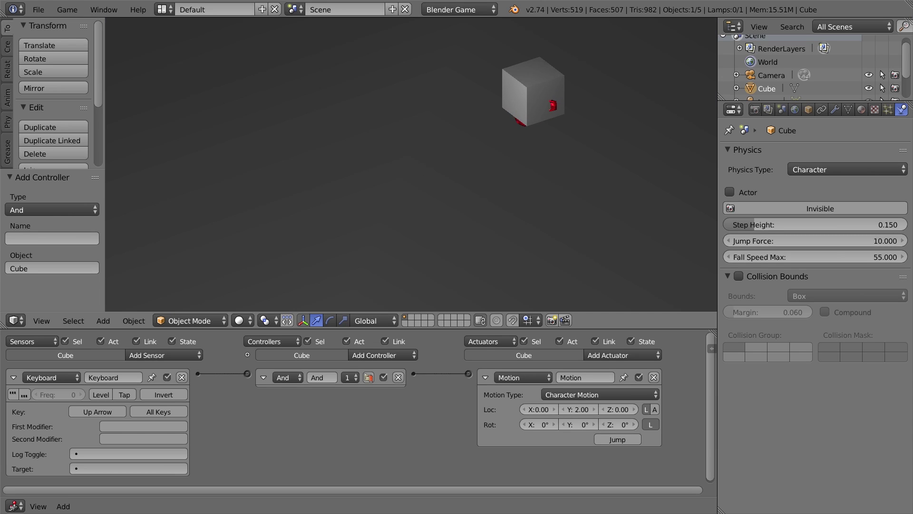
{"action": "key", "text": "Escape"}
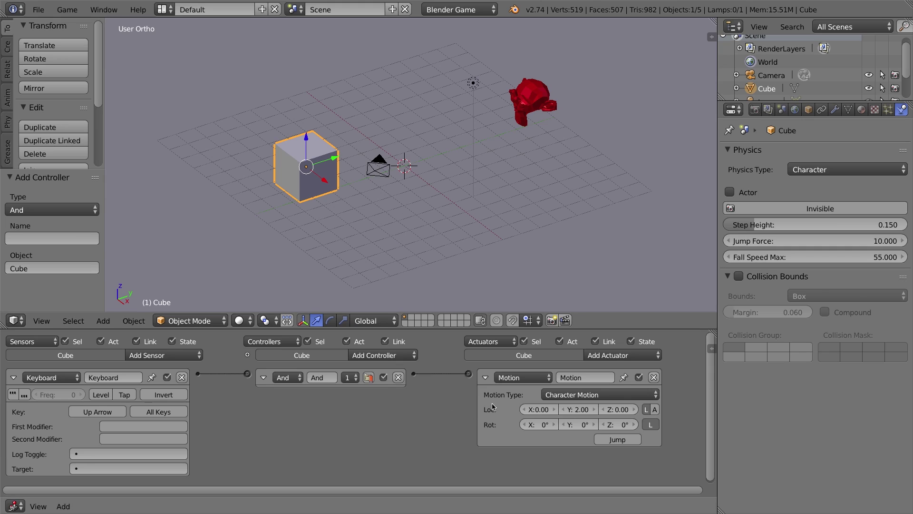
Step: Set the Motion actuator's Y location to 0.50 and test the cube's forward movement in the game
{"action": "left_click", "coordinate": [578, 410]}
{"action": "type", "text": "0.5"}
{"action": "key", "text": "Return"}
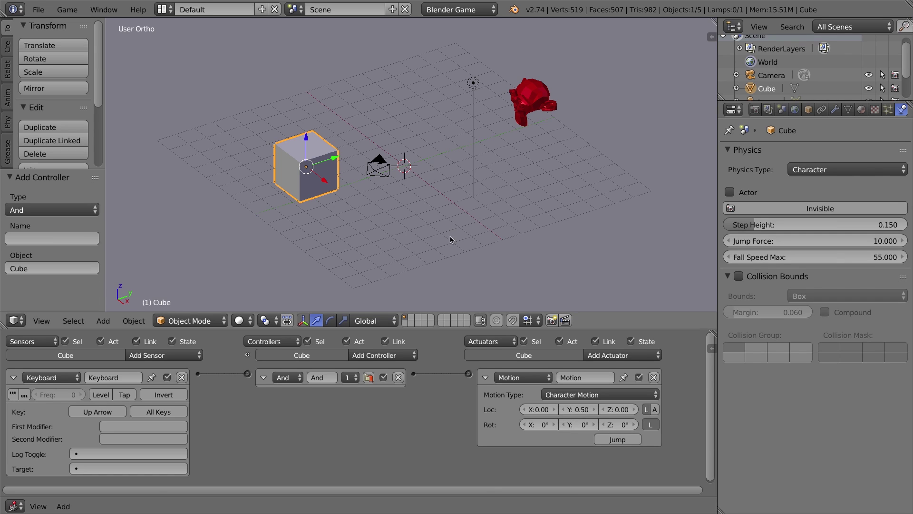
{"action": "key", "text": "p"}
{"action": "key", "text": "Up"}
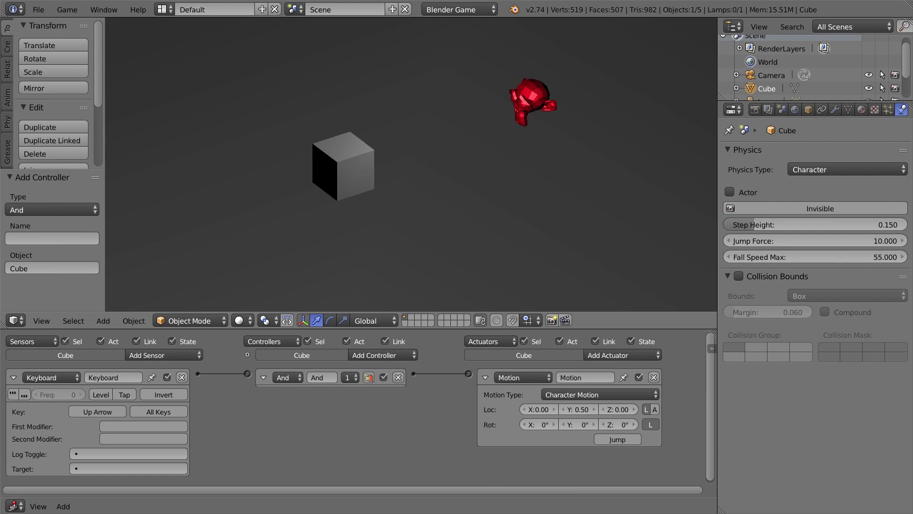
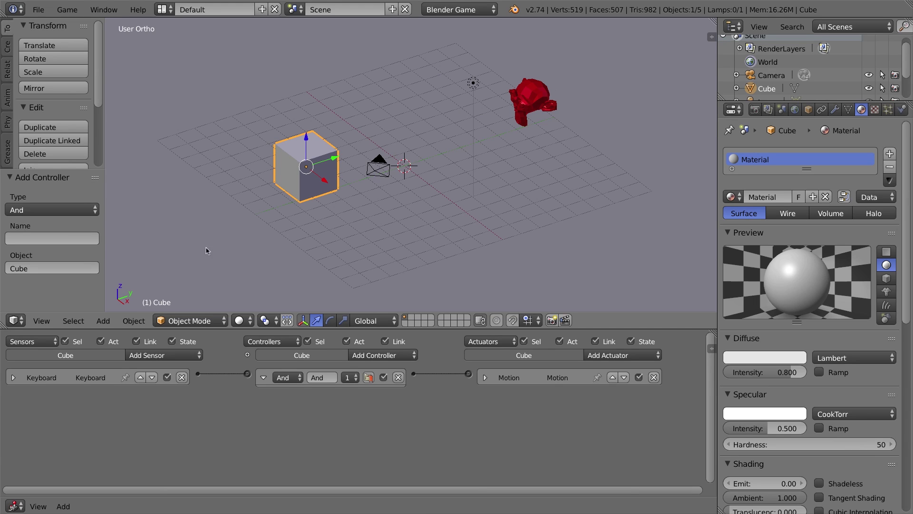
Step: Add a Collision sensor to the cube that detects by material, and assign the redBad material to it
{"action": "left_click", "coordinate": [150, 356]}
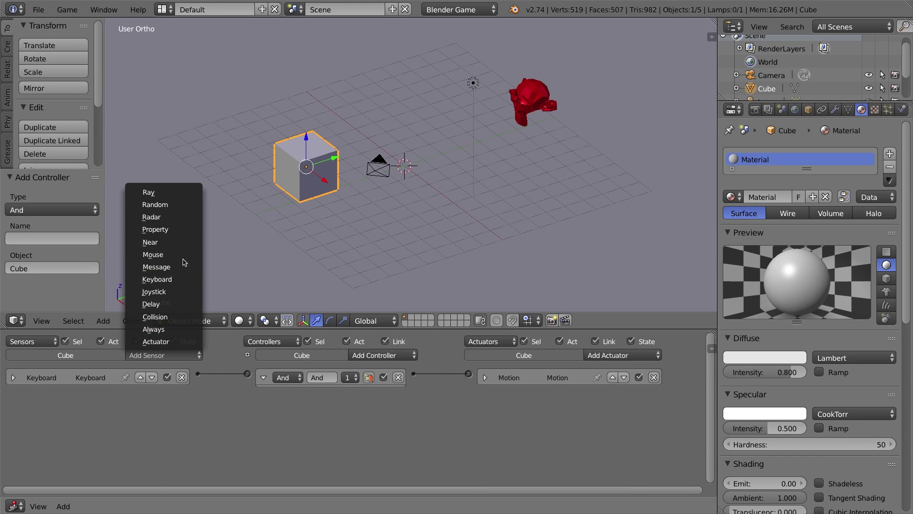
{"action": "left_click", "coordinate": [165, 318]}
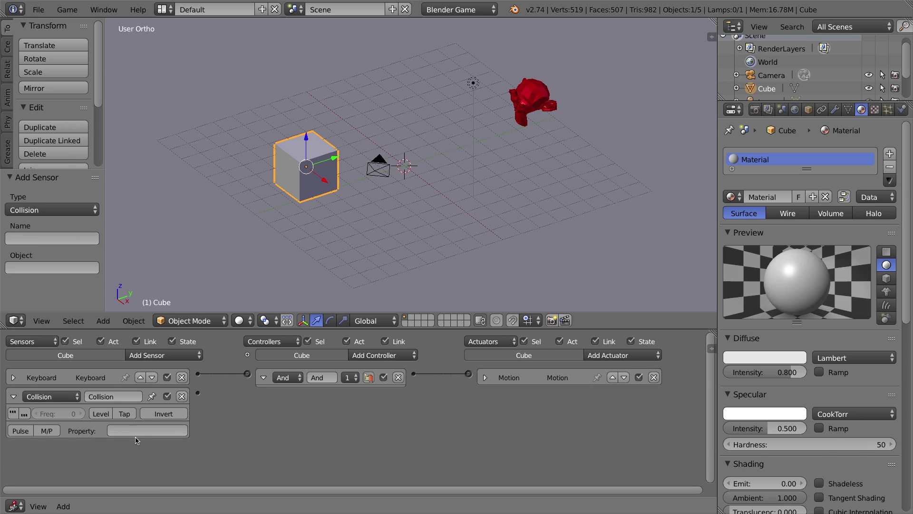
{"action": "left_click", "coordinate": [48, 431]}
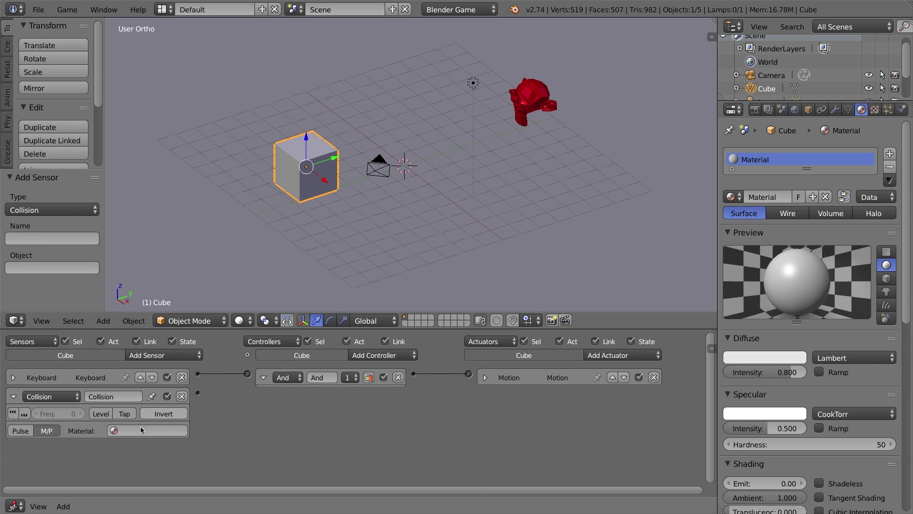
{"action": "left_click", "coordinate": [112, 431]}
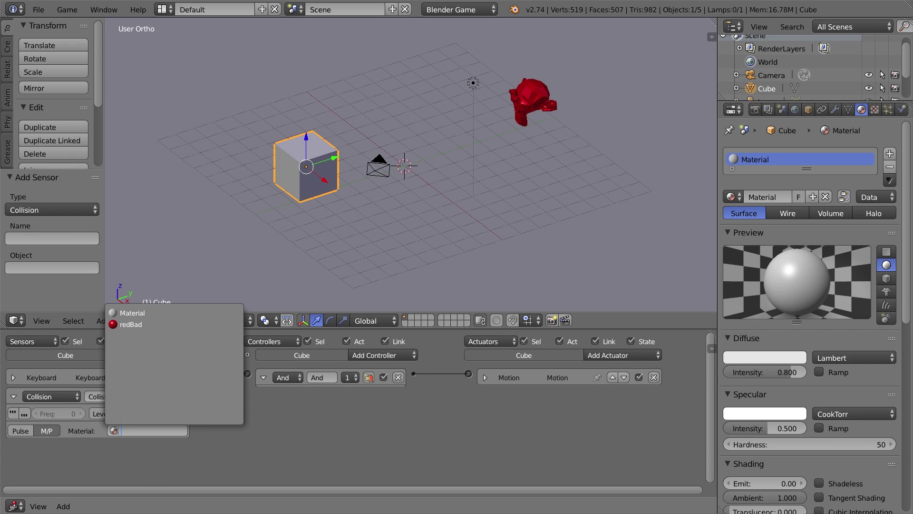
{"action": "left_click", "coordinate": [127, 326]}
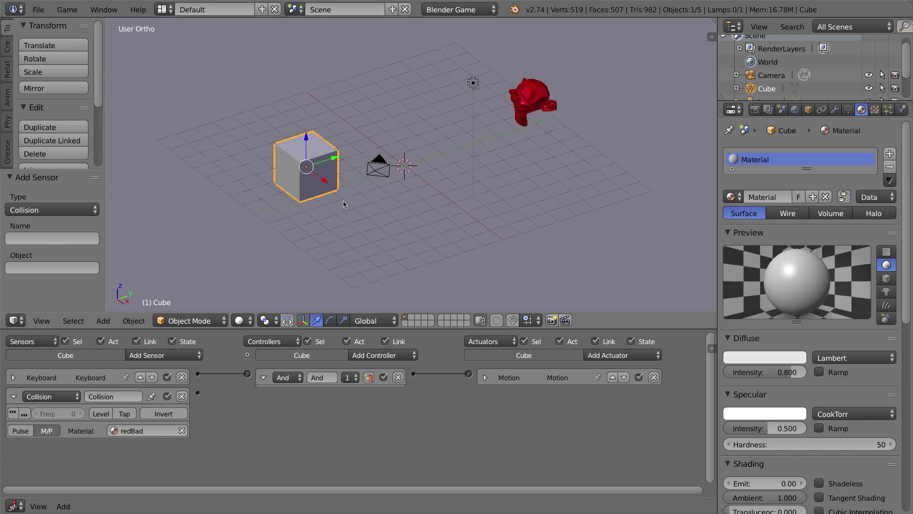
Step: Add an Edit Object actuator set to End Object and link the Collision sensor to it through an And controller
{"action": "left_click", "coordinate": [635, 358]}
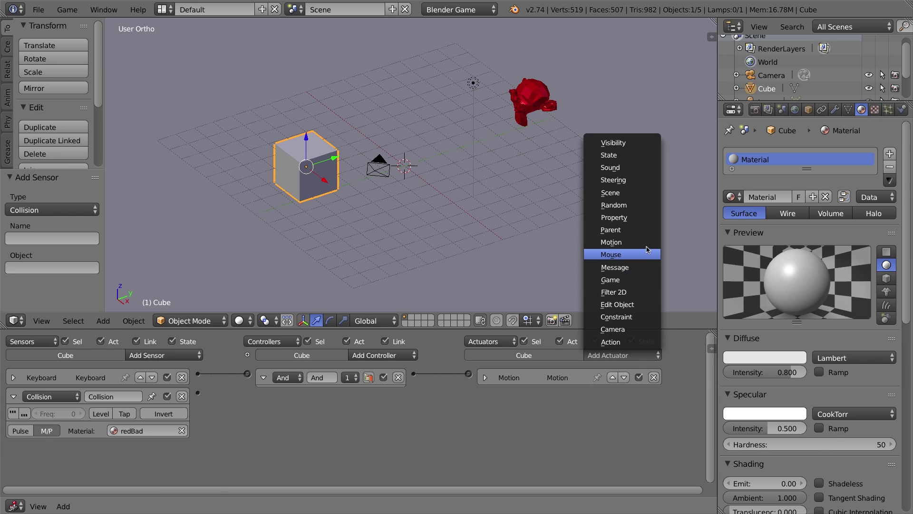
{"action": "left_click", "coordinate": [632, 304]}
{"action": "left_click_drag", "start_coordinate": [198, 393], "coordinate": [469, 393]}
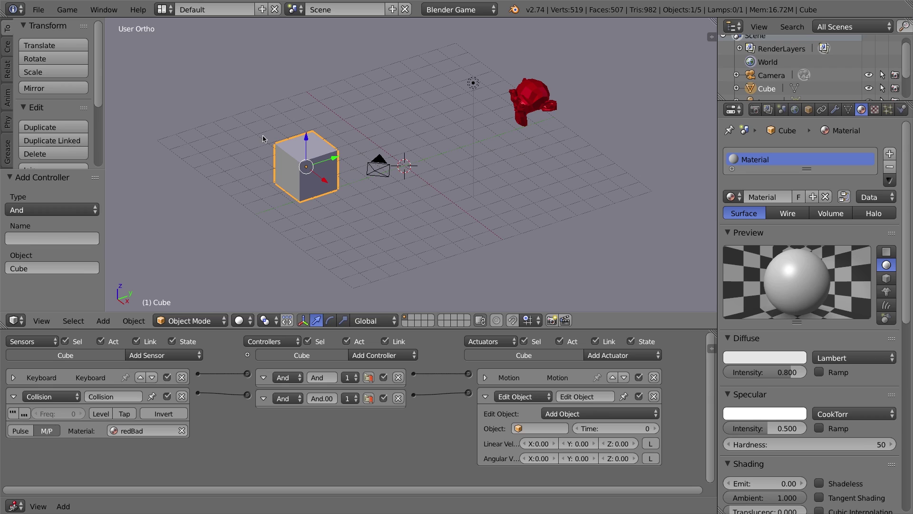
{"action": "left_click", "coordinate": [576, 415]}
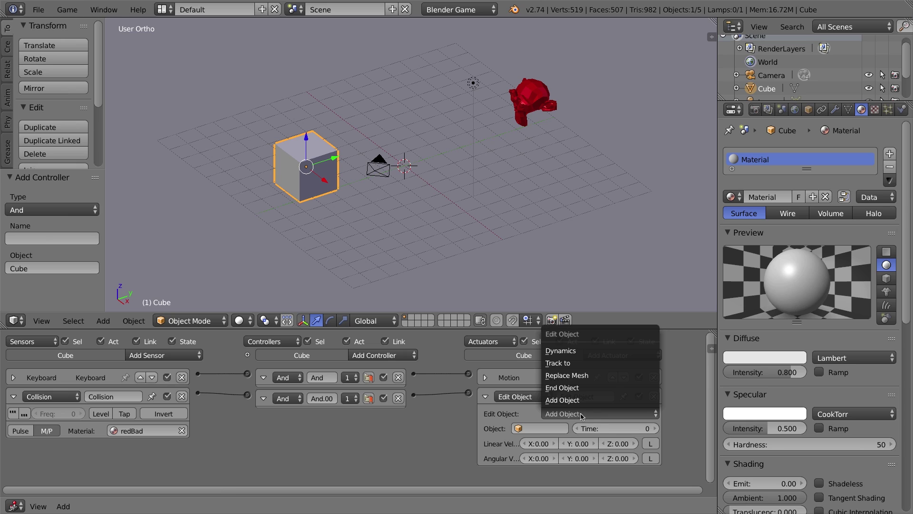
{"action": "left_click", "coordinate": [571, 388]}
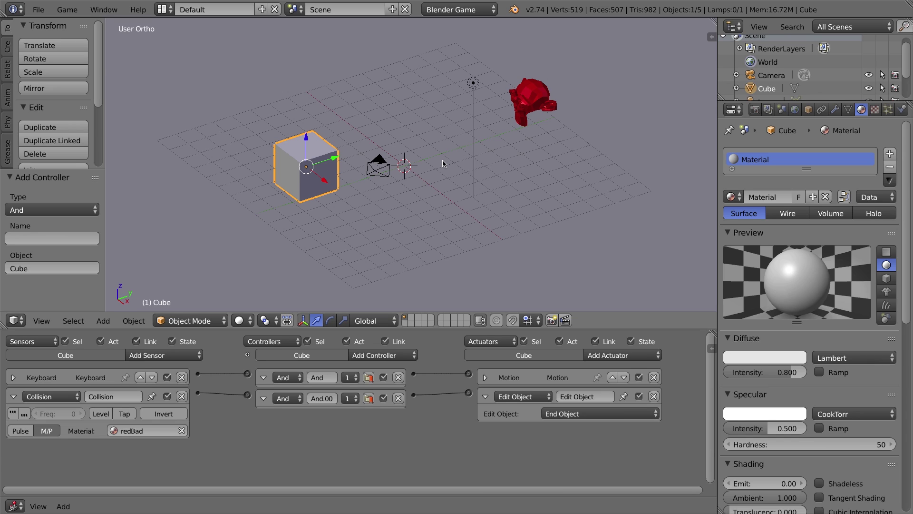
Step: Run the game to test the cube's collision with the red monkey, and stop it
{"action": "key", "text": "p"}
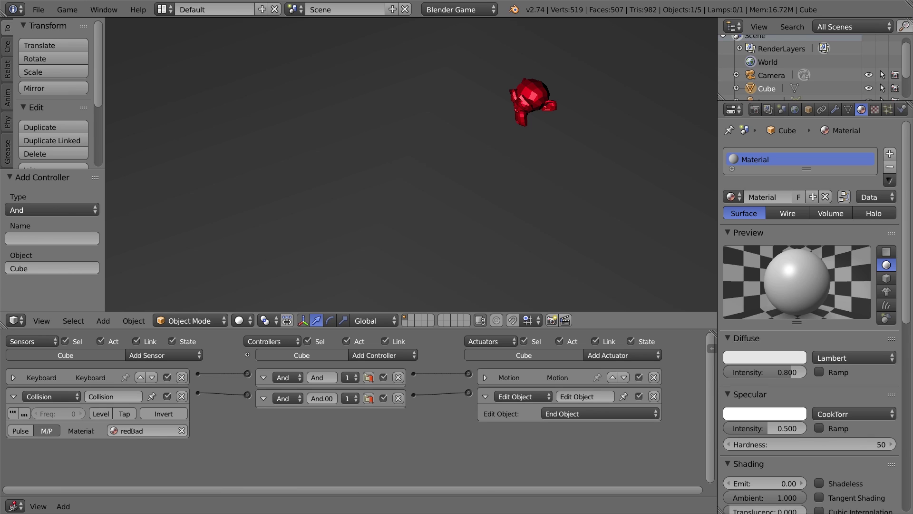
{"action": "key", "text": "Escape"}
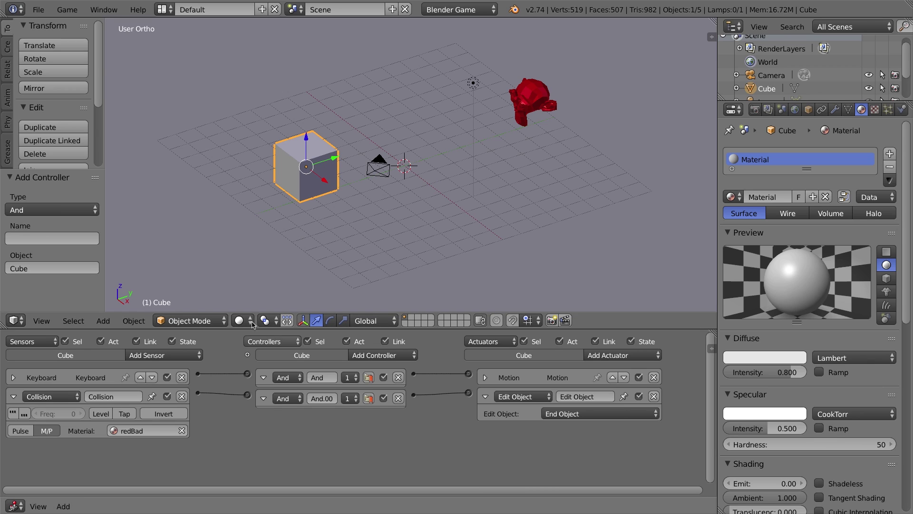
{"action": "key", "text": "Tab"}
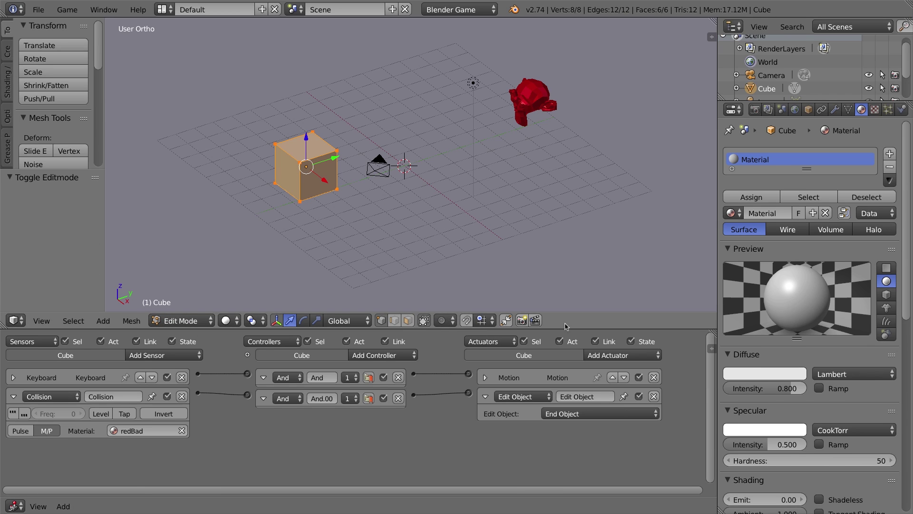
{"action": "key", "text": "Tab"}
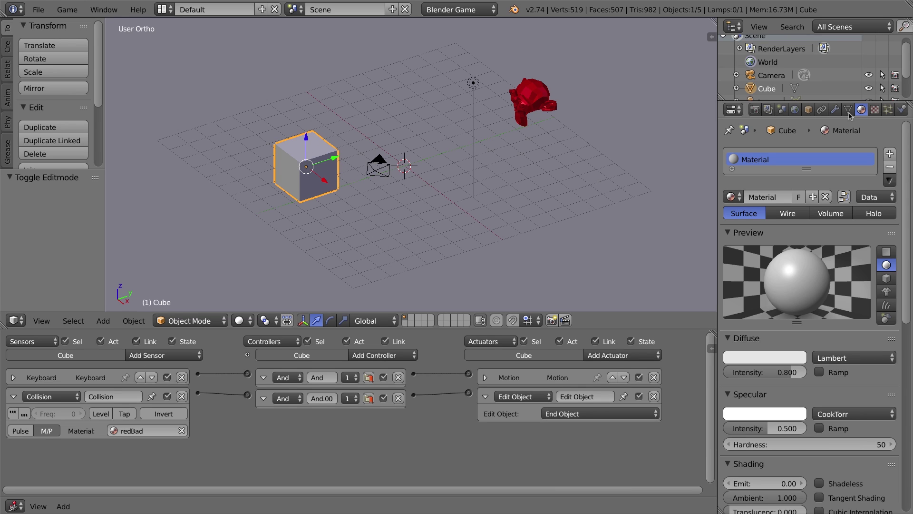
Step: Rename the cube object as bob
{"action": "left_click", "coordinate": [808, 110]}
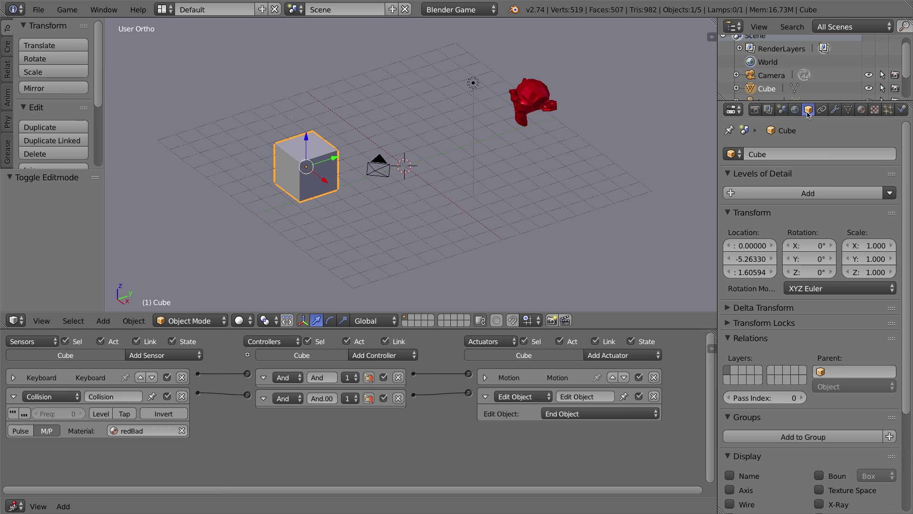
{"action": "left_click", "coordinate": [773, 153]}
{"action": "type", "text": "bob"}
{"action": "key", "text": "Return"}
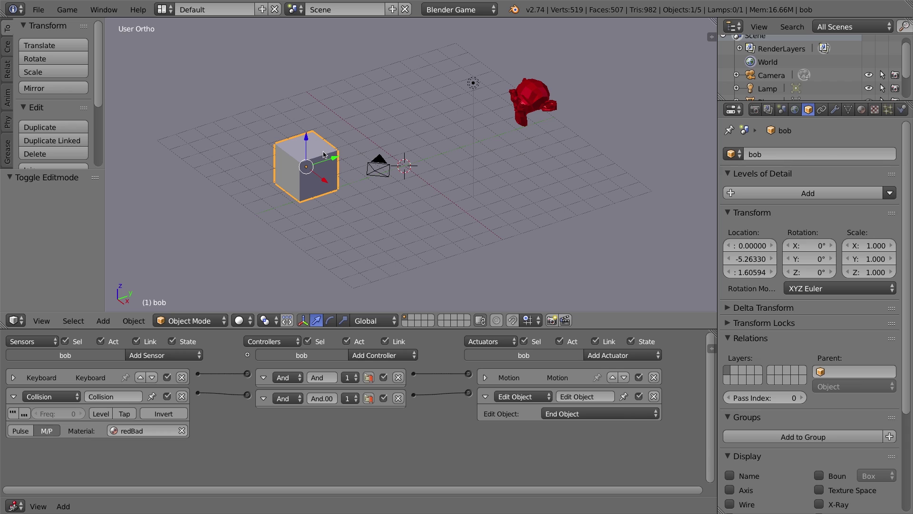
Step: Duplicate bob and lower the copy about 3.85 along the Z axis, below the ground plane
{"action": "key", "text": "shift+d"}
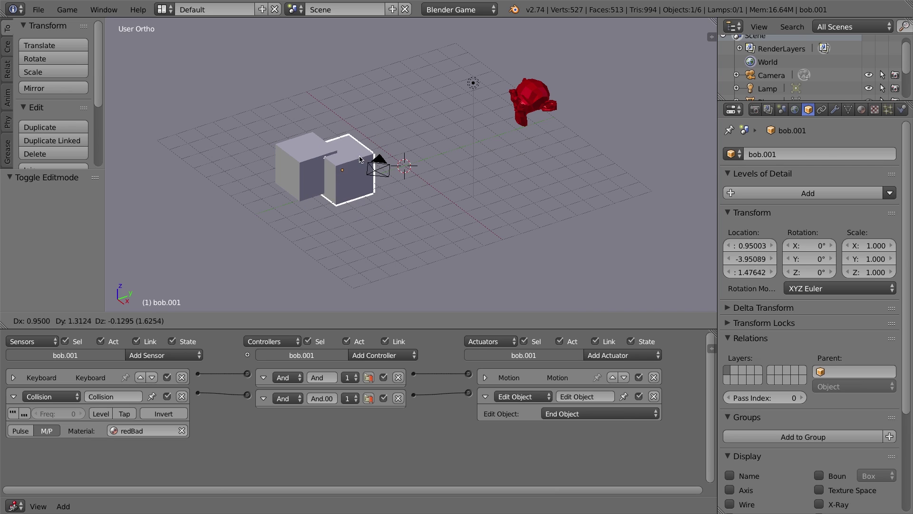
{"action": "key", "text": "z"}
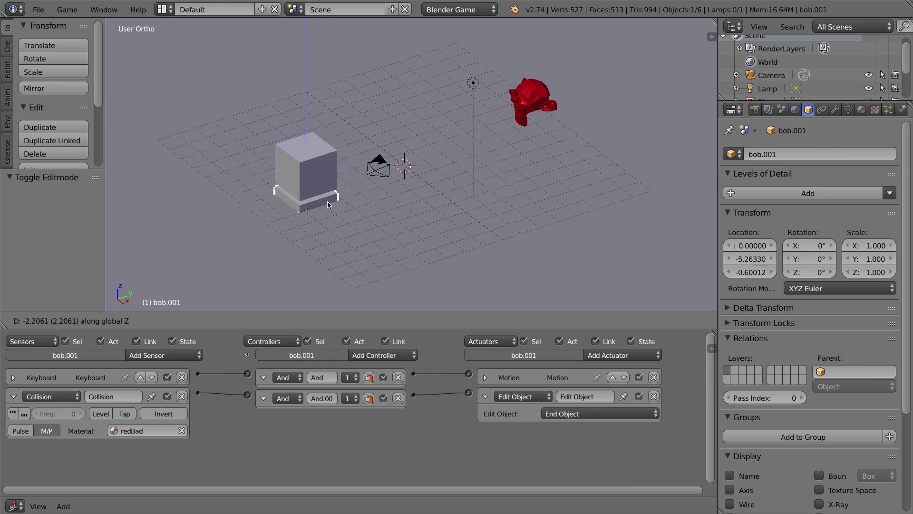
{"action": "left_click", "coordinate": [333, 222]}
{"action": "middle_click_drag", "start_coordinate": [333, 222], "coordinate": [330, 202]}
{"action": "left_click_drag", "start_coordinate": [307, 196], "coordinate": [316, 211]}
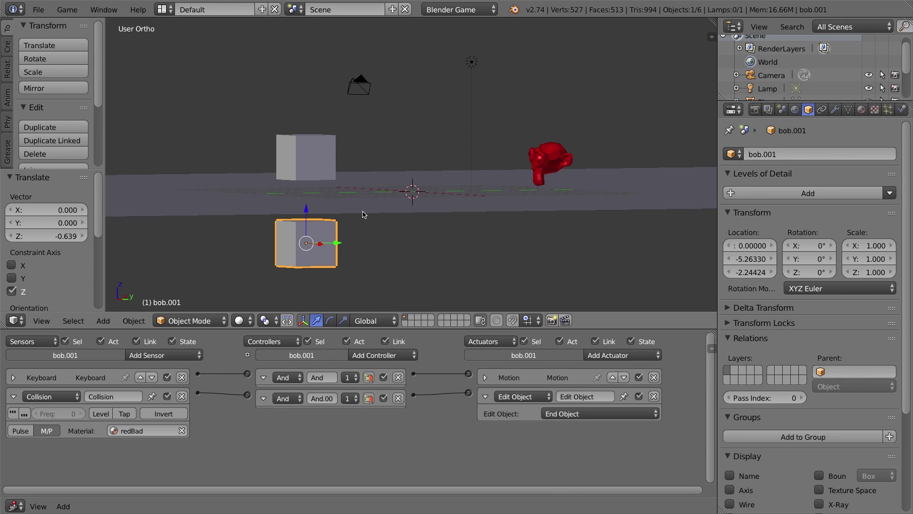
Step: Rename the duplicated cube as bobNEW
{"action": "left_click", "coordinate": [761, 155]}
{"action": "left_click_drag", "start_coordinate": [762, 155], "coordinate": [824, 156]}
{"action": "type", "text": "NEW"}
{"action": "key", "text": "Return"}
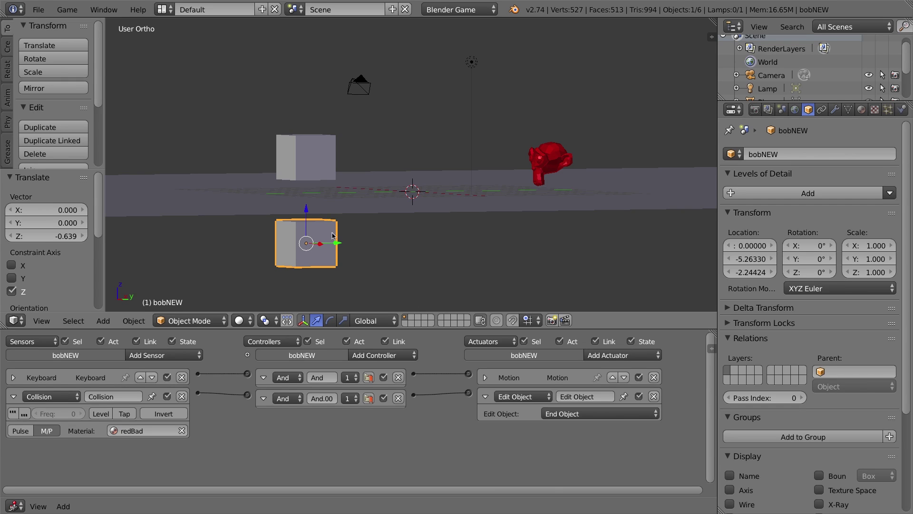
Step: Move bobNEW to the first layer of the second row, check both layers, and leave the main scene layer displayed
{"action": "key", "text": "m"}
{"action": "key", "text": "m"}
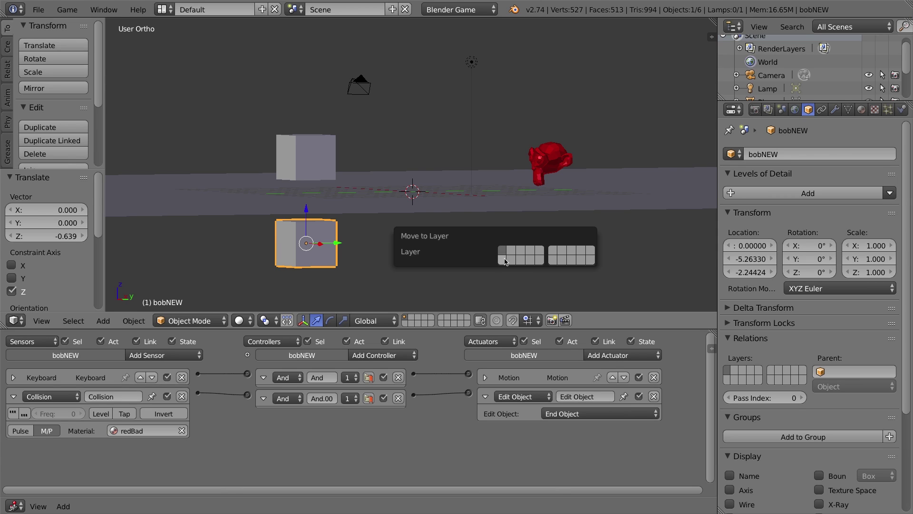
{"action": "left_click", "coordinate": [505, 261]}
{"action": "left_click", "coordinate": [406, 324]}
{"action": "left_click", "coordinate": [406, 318]}
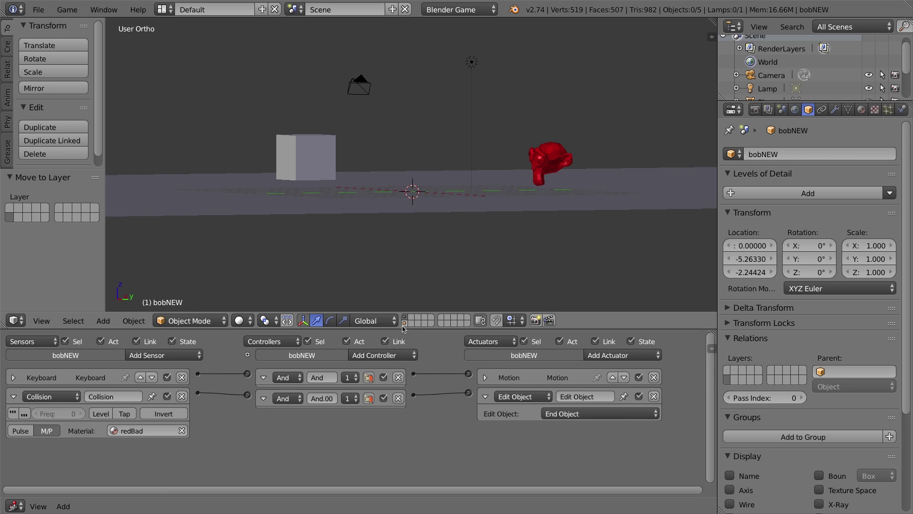
{"action": "left_click", "coordinate": [404, 325]}
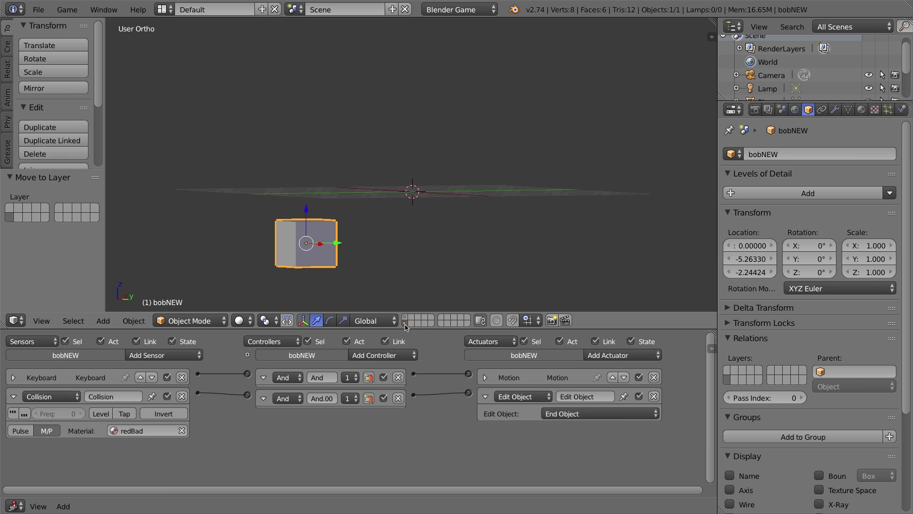
{"action": "left_click", "coordinate": [405, 317]}
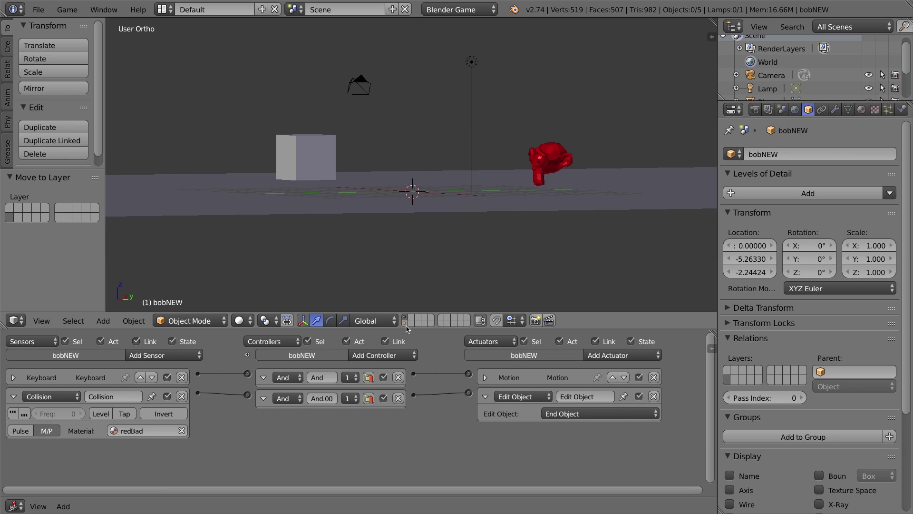
{"action": "left_click", "coordinate": [405, 324]}
{"action": "left_click", "coordinate": [404, 318]}
{"action": "middle_click_drag", "start_coordinate": [373, 181], "coordinate": [367, 188]}
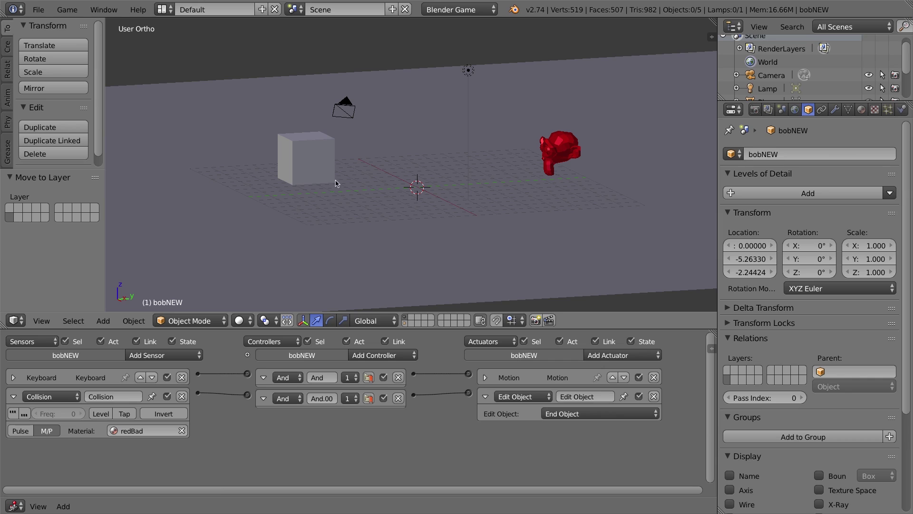
Step: Add a Message actuator with the subject spawn to bob and connect it to the Collision sensor's And controller
{"action": "middle_click_drag", "start_coordinate": [385, 221], "coordinate": [376, 213]}
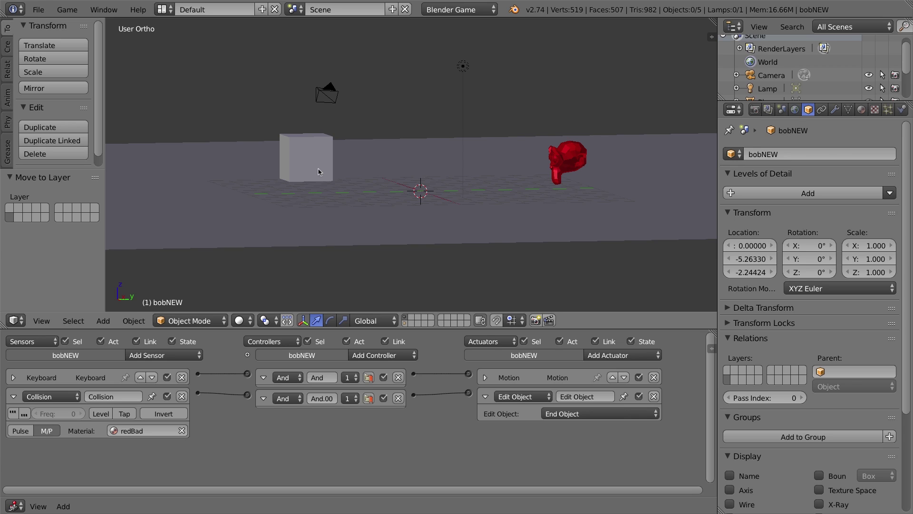
{"action": "right_click", "coordinate": [316, 150]}
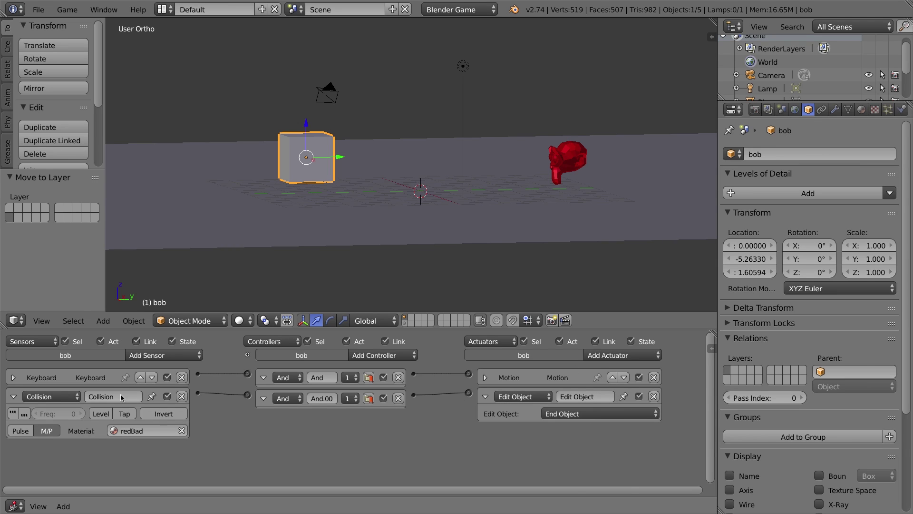
{"action": "left_click", "coordinate": [614, 355]}
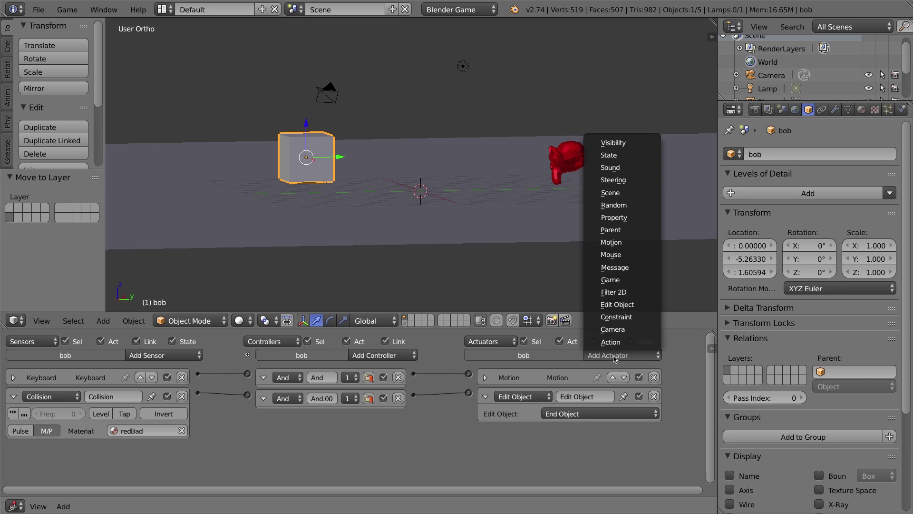
{"action": "left_click", "coordinate": [616, 268]}
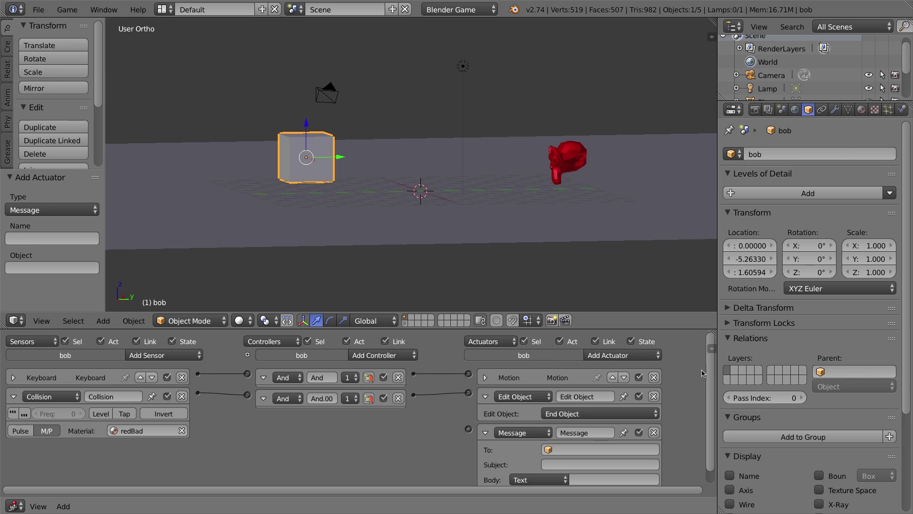
{"action": "scroll", "coordinate": [713, 370], "scroll_direction": "down", "scroll_amount": 1}
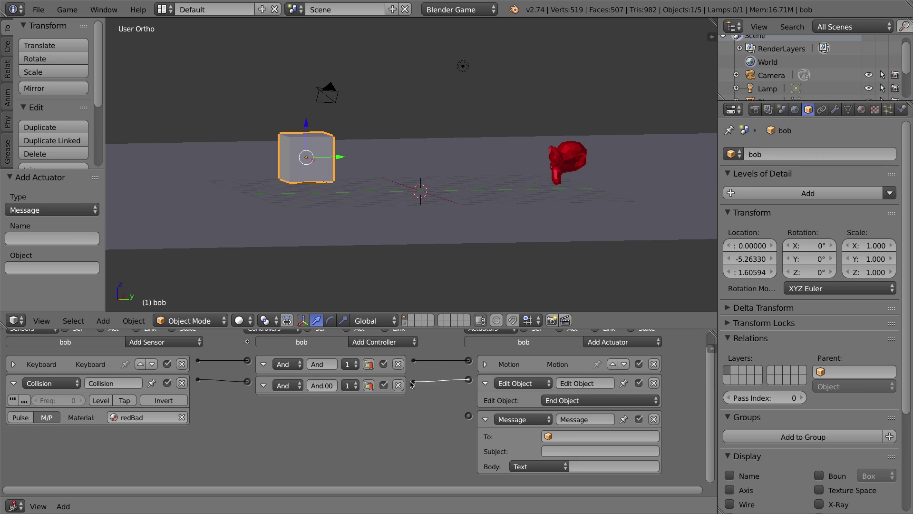
{"action": "left_click_drag", "start_coordinate": [413, 382], "coordinate": [469, 416]}
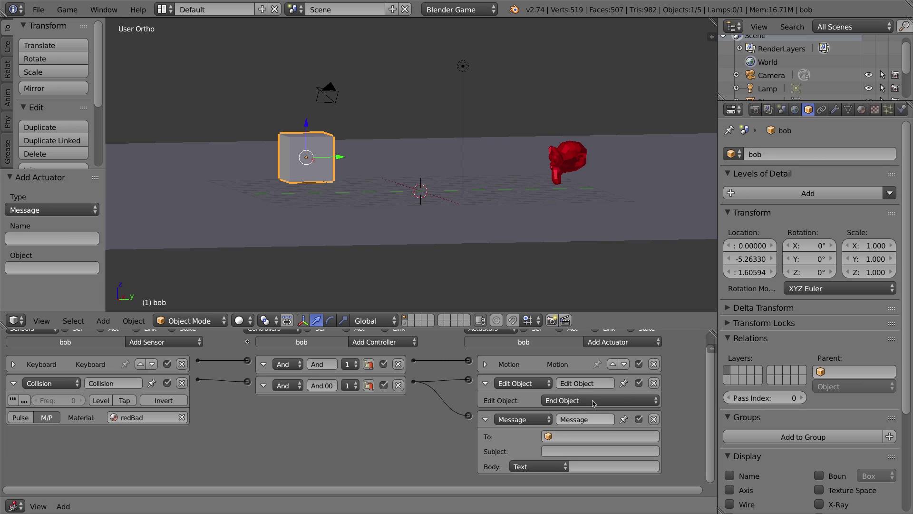
{"action": "left_click", "coordinate": [560, 451]}
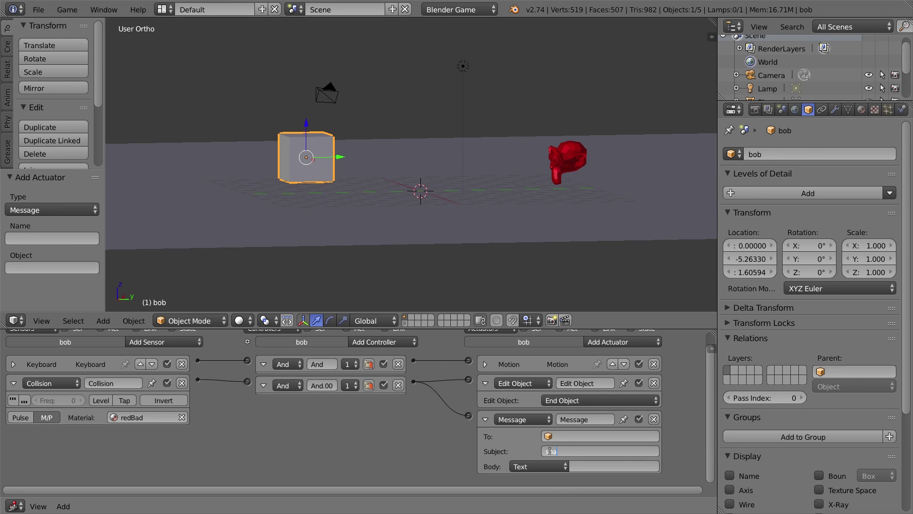
{"action": "key", "text": "Return"}
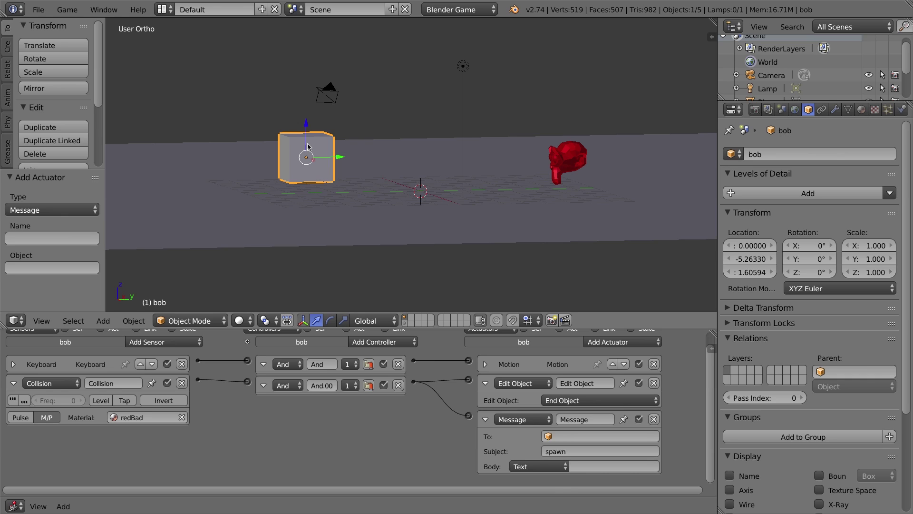
Step: Check bobNEW on its hidden layer and return to the main scene layer
{"action": "key", "text": "p"}
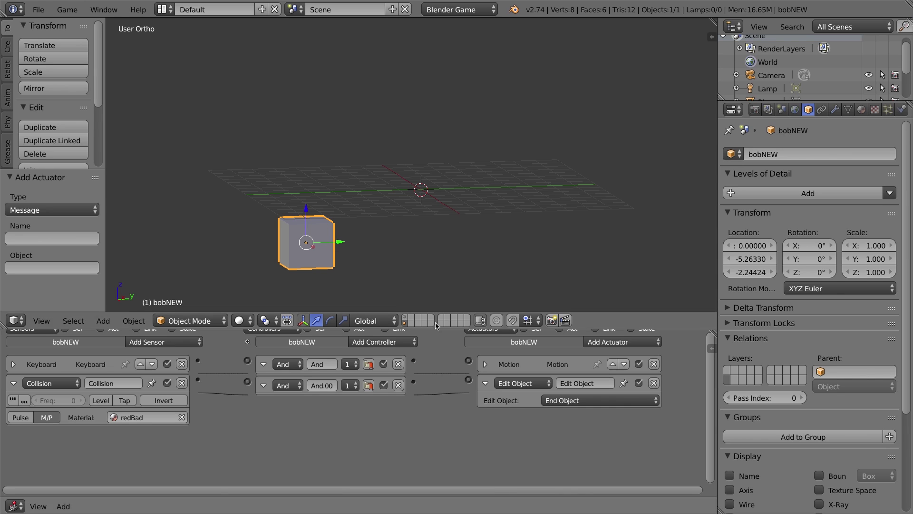
{"action": "key", "text": "p"}
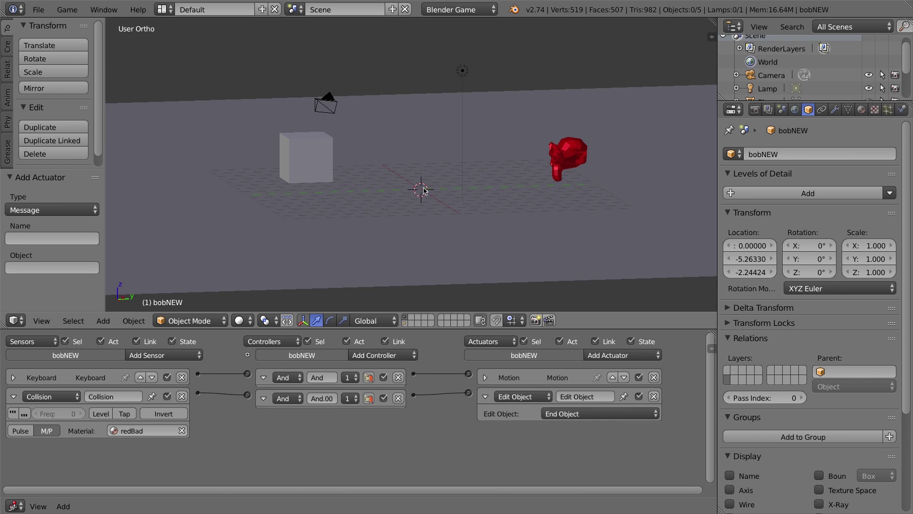
{"action": "left_click", "coordinate": [418, 139]}
{"action": "left_click", "coordinate": [484, 138]}
Step: Reset the 3D cursor to the world origin and add a Plain Axes empty there
{"action": "key", "text": "shift+c"}
{"action": "scroll", "coordinate": [440, 190], "scroll_direction": "up", "scroll_amount": 3}
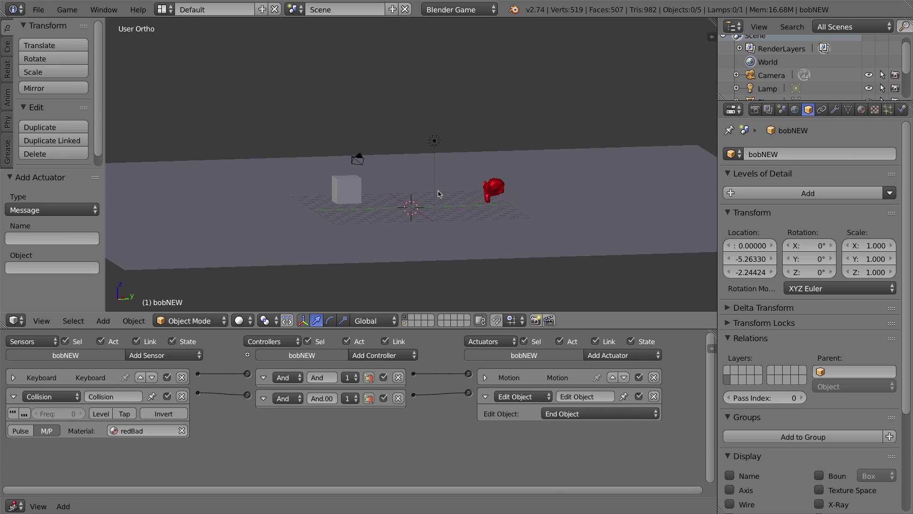
{"action": "key", "text": "shift+a"}
{"action": "mouse_move", "coordinate": [441, 192]}
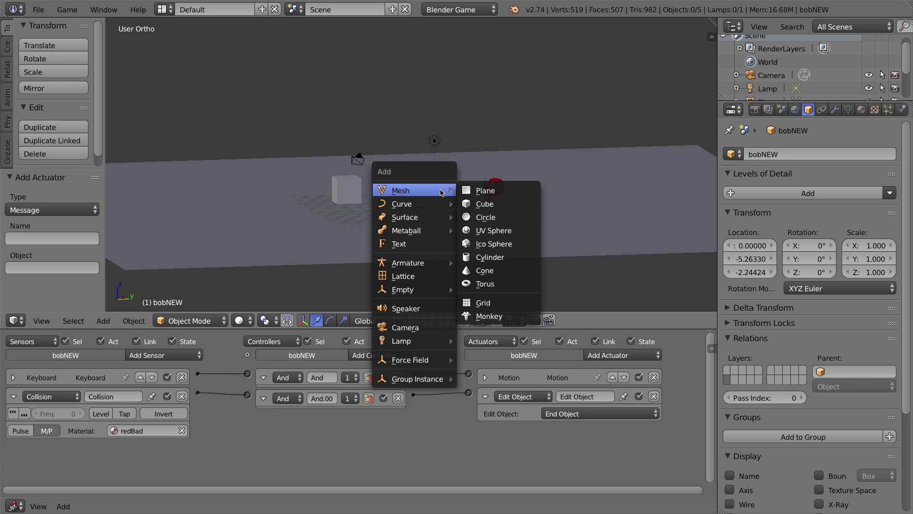
{"action": "mouse_move", "coordinate": [436, 292]}
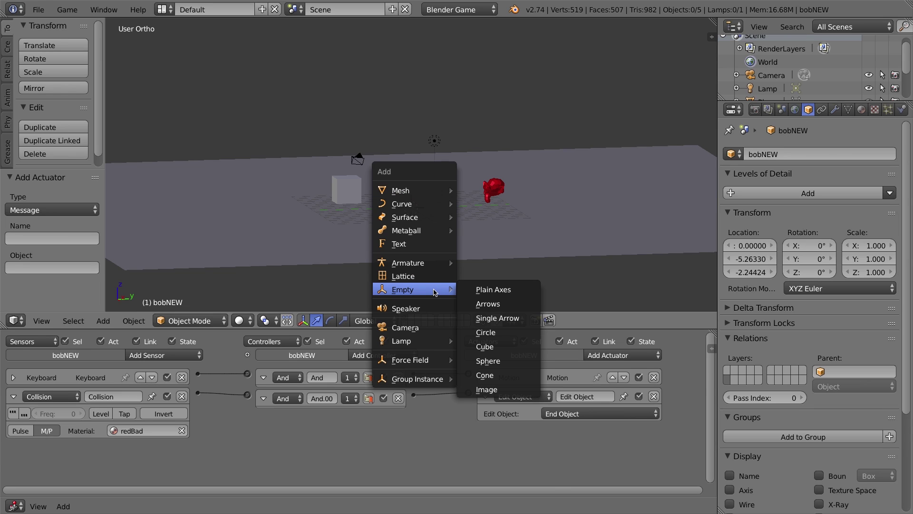
{"action": "left_click", "coordinate": [502, 293]}
Step: Raise the empty about 1.95 along the Z axis and keep it selected
{"action": "scroll", "coordinate": [422, 205], "scroll_direction": "up", "scroll_amount": 7}
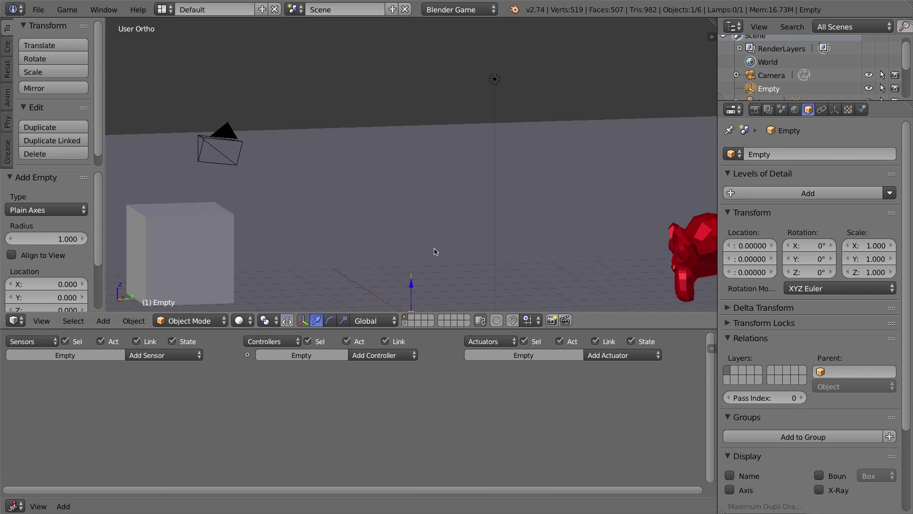
{"action": "left_click_drag", "start_coordinate": [414, 172], "coordinate": [405, 95]}
{"action": "key", "text": "a"}
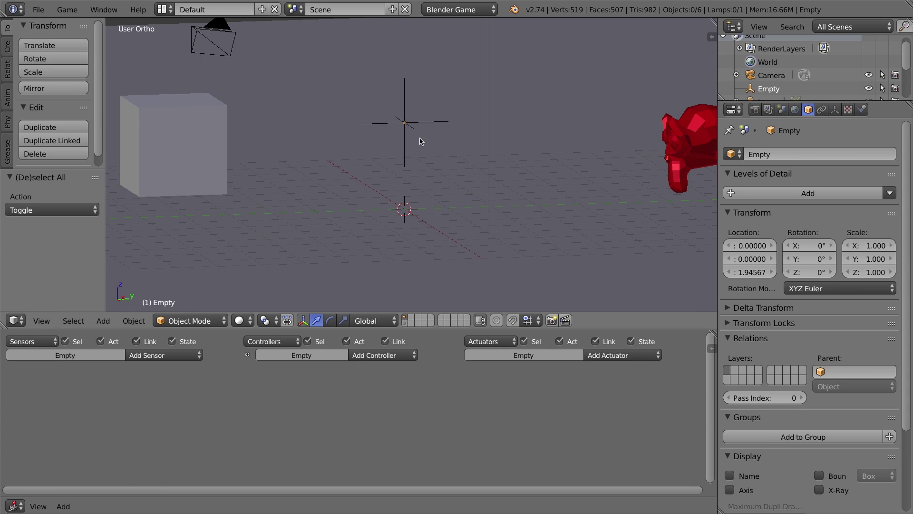
{"action": "right_click", "coordinate": [409, 122]}
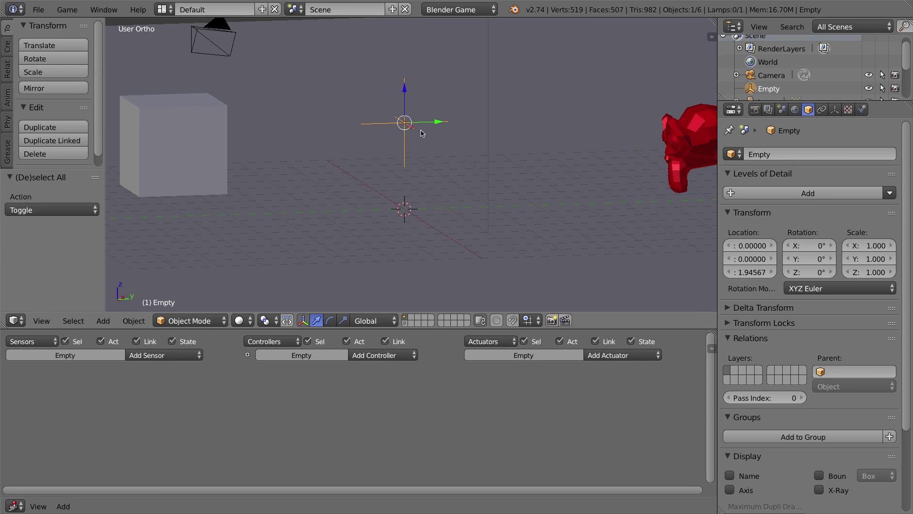
{"action": "middle_click_drag", "start_coordinate": [389, 156], "coordinate": [386, 148]}
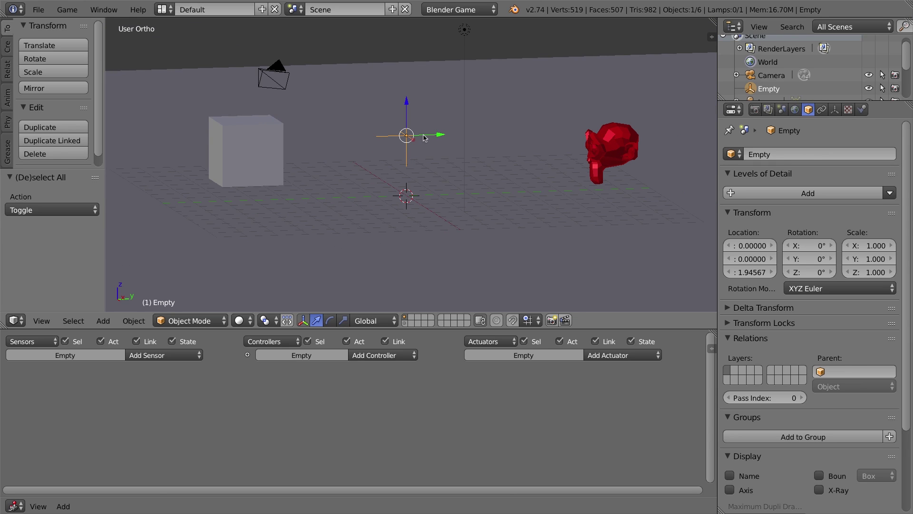
Step: Move the empty past bob on the side away from the monkey, to about Y -9.86 and Z 2.47
{"action": "key", "text": "p"}
{"action": "key", "text": "Escape"}
{"action": "left_click_drag", "start_coordinate": [438, 138], "coordinate": [172, 139]}
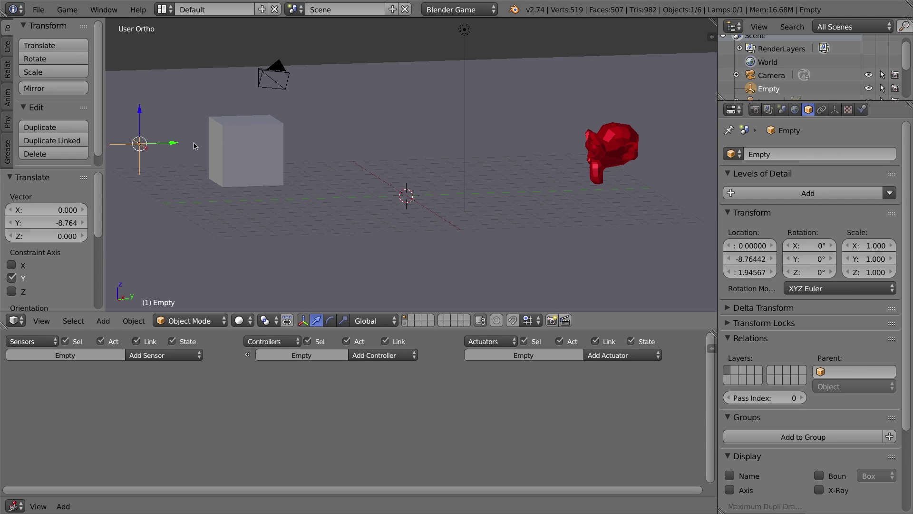
{"action": "middle_click_drag", "start_coordinate": [194, 146], "coordinate": [347, 145], "text": "shift"}
{"action": "key", "text": "g"}
{"action": "key", "text": "z"}
{"action": "left_click", "coordinate": [309, 129]}
{"action": "left_click_drag", "start_coordinate": [326, 131], "coordinate": [293, 130]}
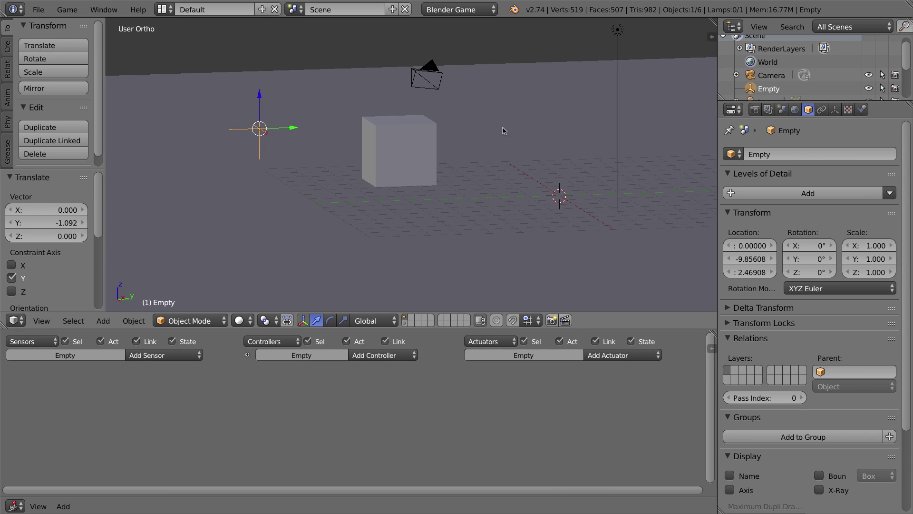
Step: Add a Message sensor to the empty with the subject spawn, matching bob's Message actuator
{"action": "right_click", "coordinate": [409, 137]}
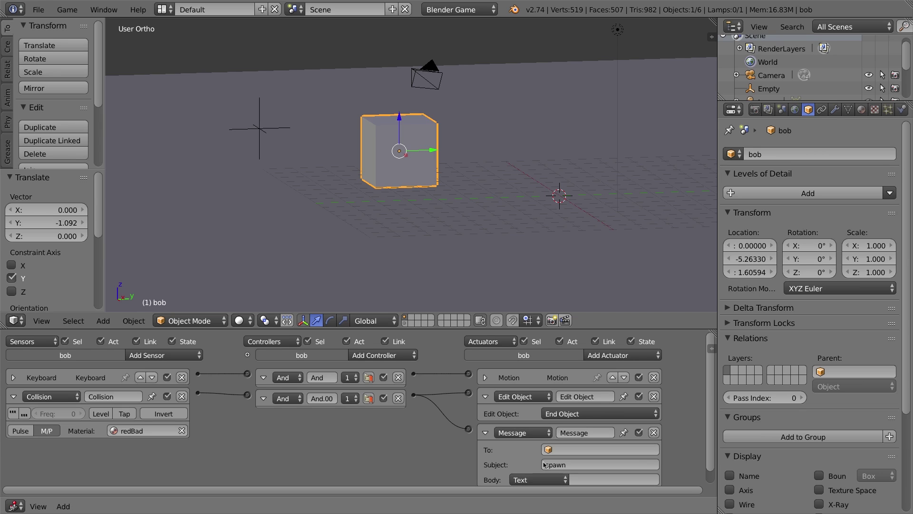
{"action": "right_click", "coordinate": [260, 132]}
{"action": "left_click", "coordinate": [152, 356]}
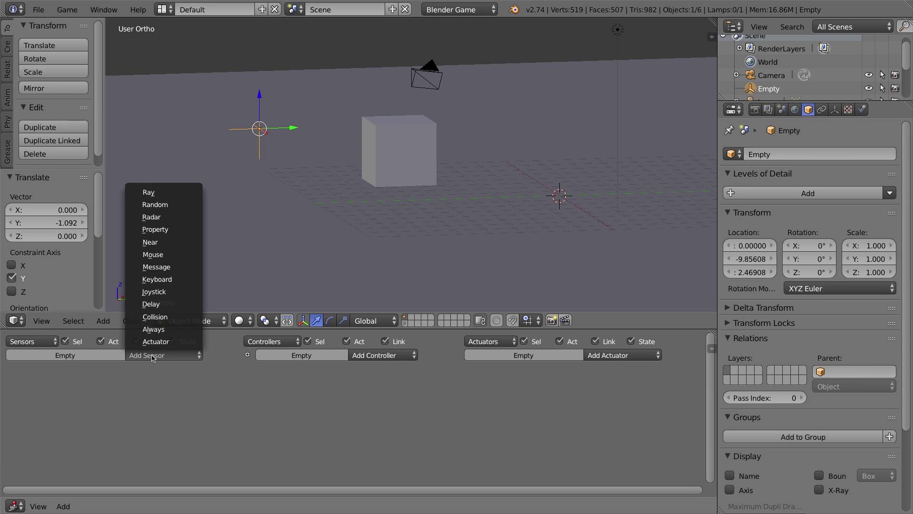
{"action": "left_click", "coordinate": [148, 267]}
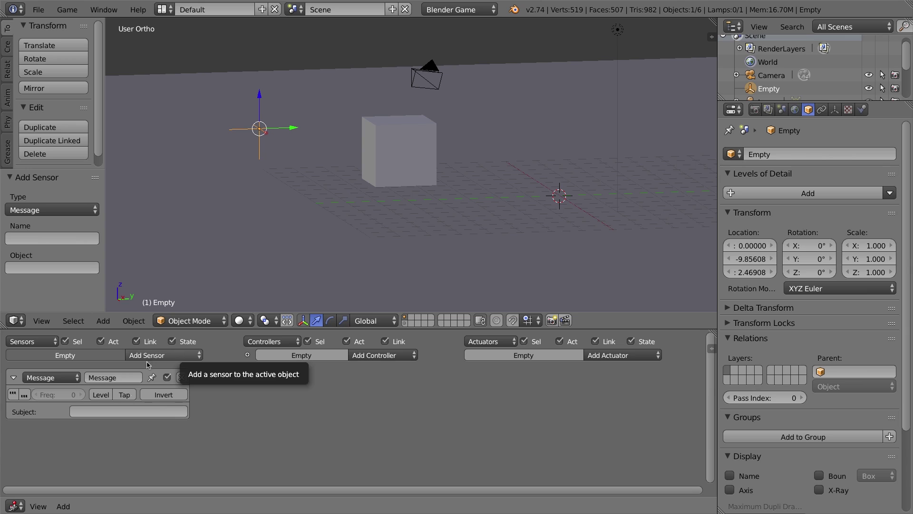
{"action": "left_click", "coordinate": [99, 411]}
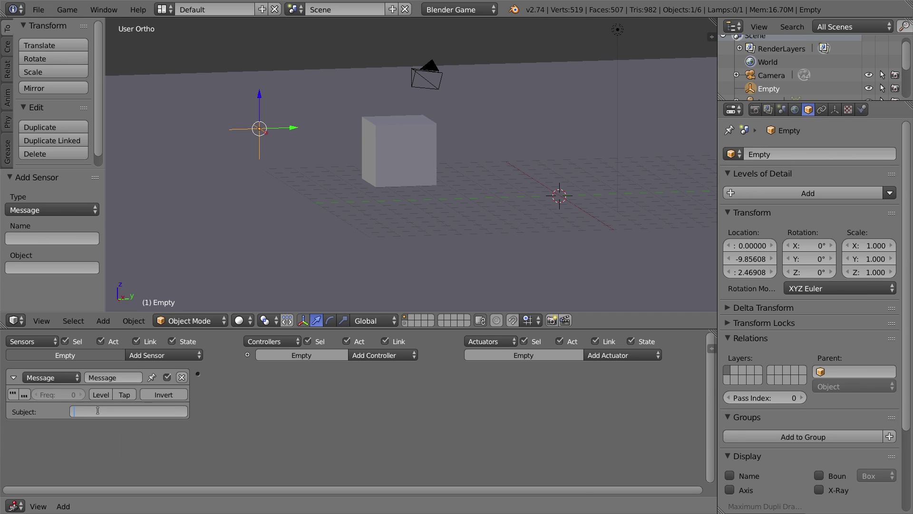
{"action": "type", "text": "spawn"}
{"action": "key", "text": "Return"}
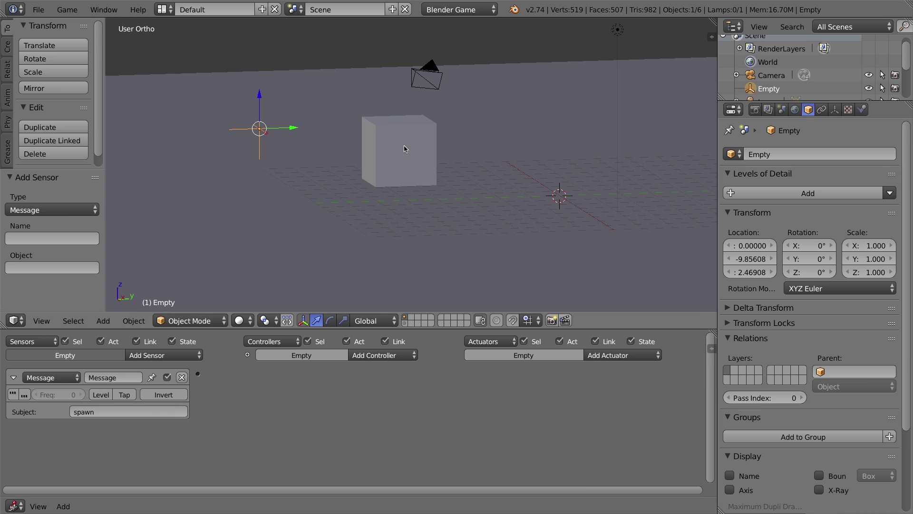
Step: Compare bob's Message actuator with the empty's Message sensor, and leave the empty selected
{"action": "right_click", "coordinate": [403, 130]}
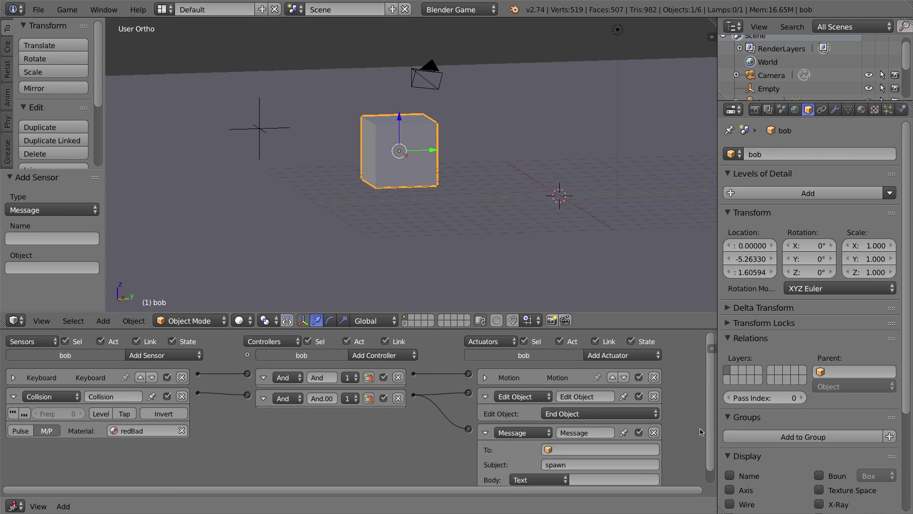
{"action": "scroll", "coordinate": [690, 410], "scroll_direction": "down", "scroll_amount": 1}
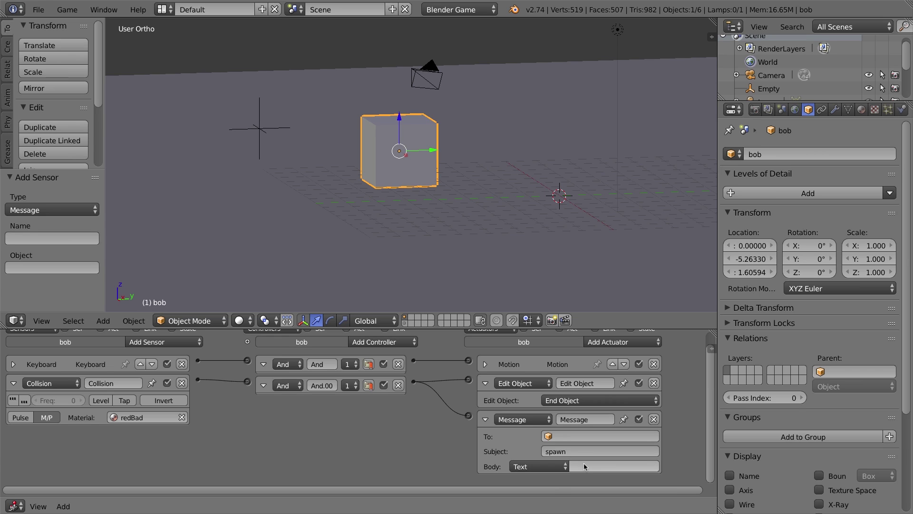
{"action": "right_click", "coordinate": [262, 130]}
{"action": "scroll", "coordinate": [172, 343], "scroll_direction": "up", "scroll_amount": 1}
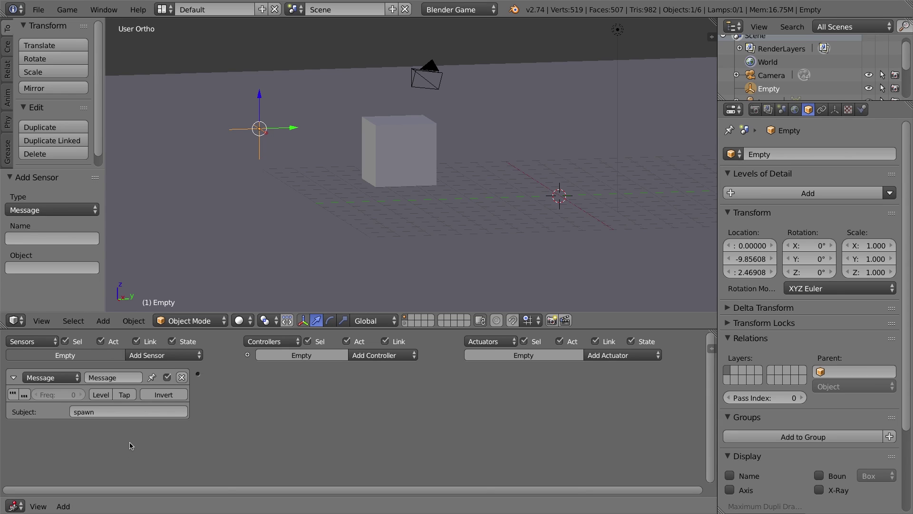
{"action": "key", "text": "KP_8"}
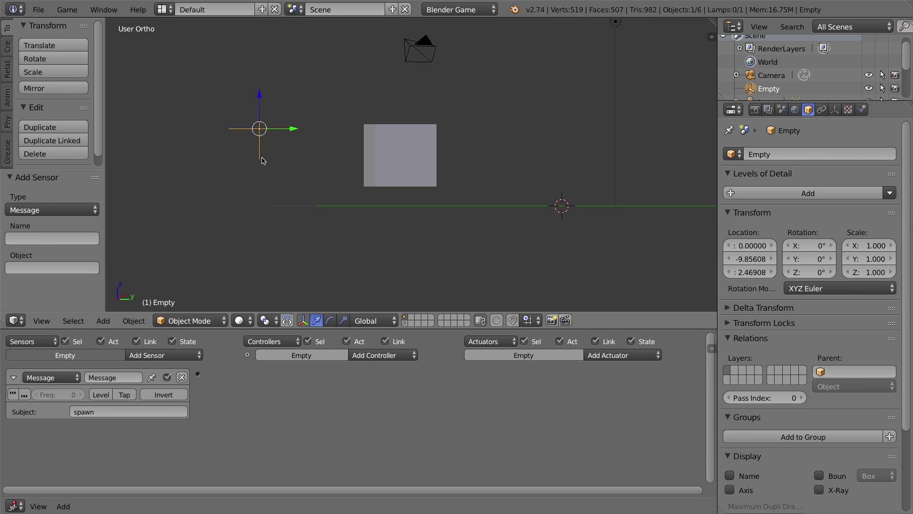
{"action": "key", "text": "KP_2"}
Step: Connect the empty's Message sensor to a new Edit Object actuator in Add Object mode, with bobNEW as its object
{"action": "left_click", "coordinate": [609, 355]}
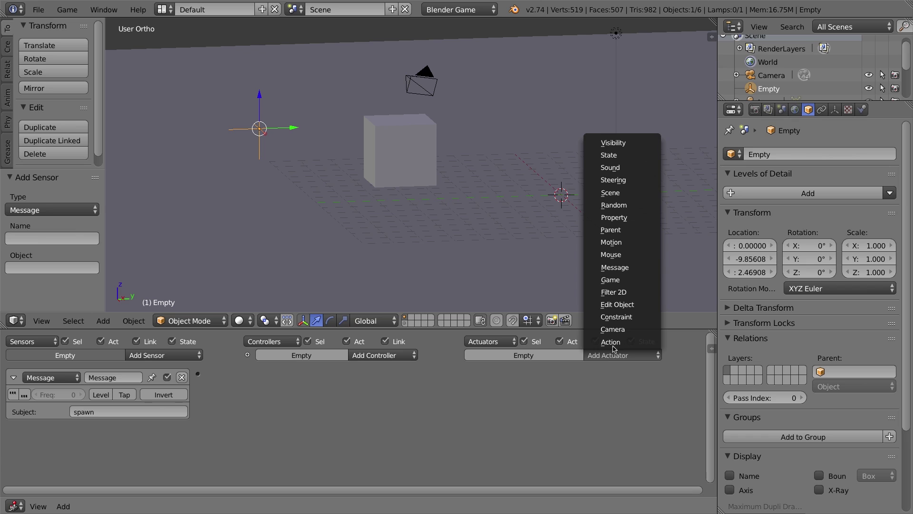
{"action": "left_click", "coordinate": [623, 306]}
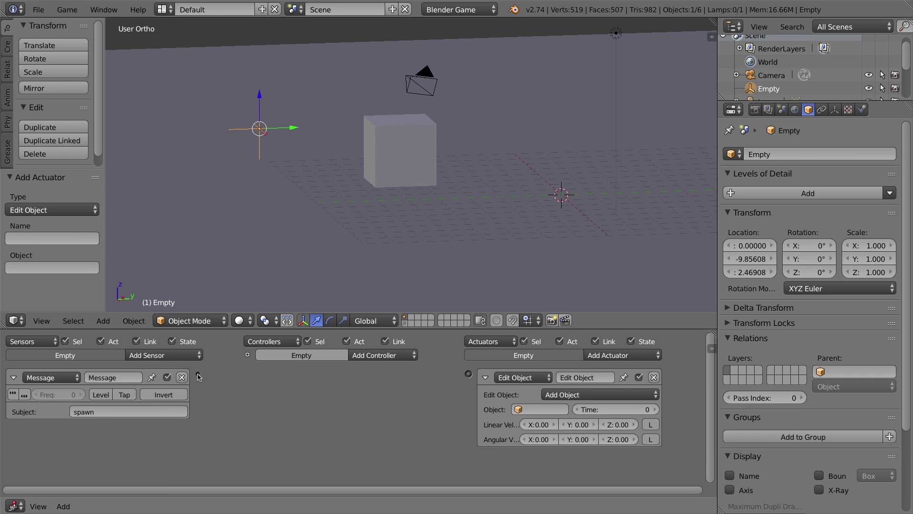
{"action": "left_click_drag", "start_coordinate": [198, 374], "coordinate": [468, 374]}
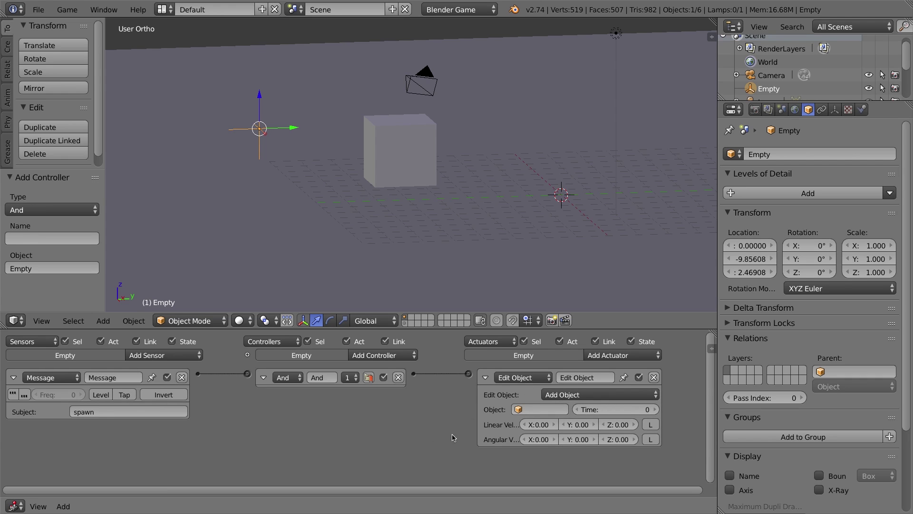
{"action": "left_click", "coordinate": [533, 410]}
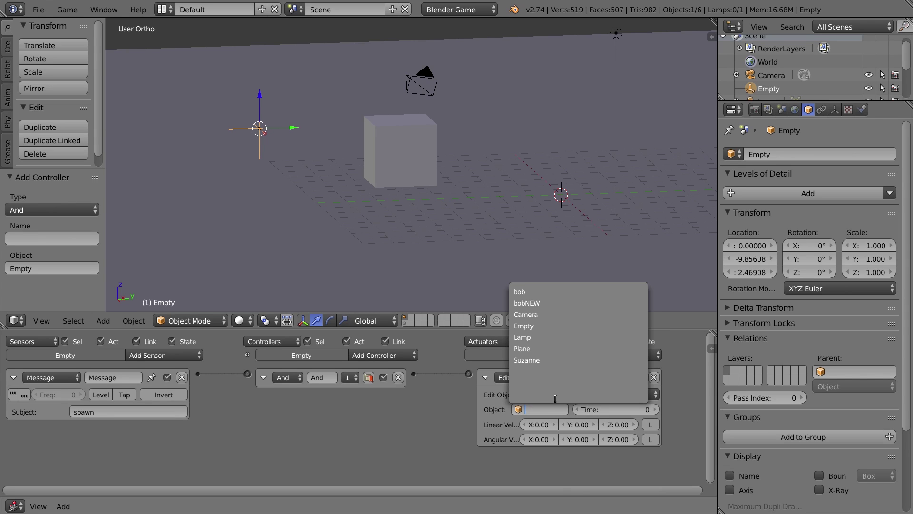
{"action": "left_click", "coordinate": [533, 303]}
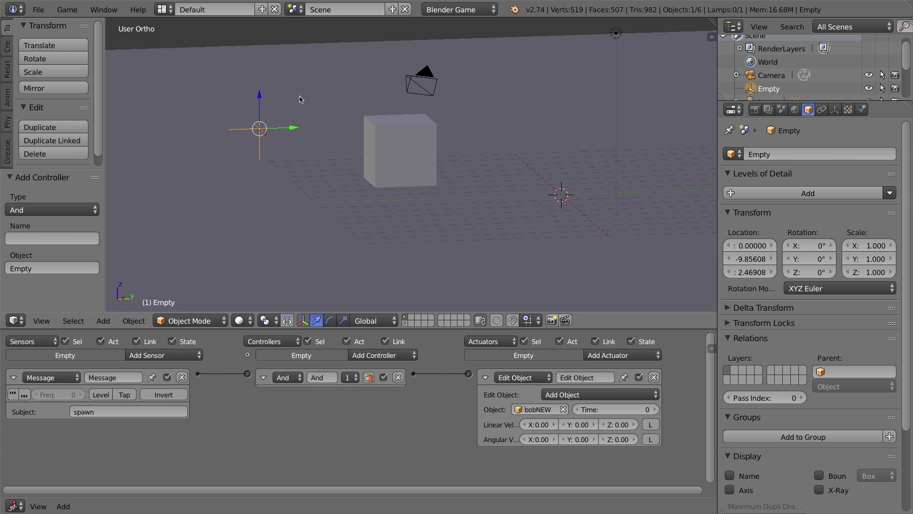
{"action": "mouse_move", "coordinate": [266, 142]}
{"action": "middle_mouse_down"}
{"action": "mouse_move", "coordinate": [281, 129]}
{"action": "mouse_move", "coordinate": [269, 136]}
{"action": "mouse_move", "coordinate": [263, 121]}
{"action": "mouse_move", "coordinate": [278, 145]}
{"action": "middle_mouse_up"}
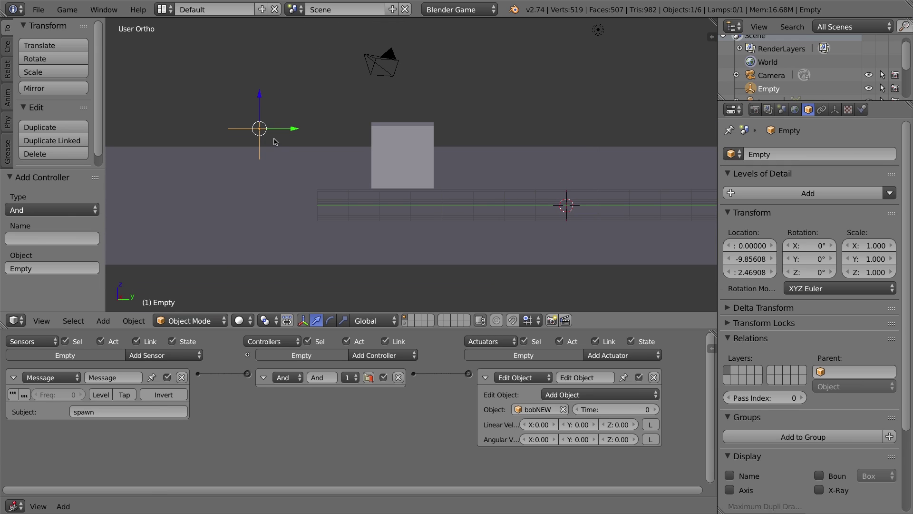
{"action": "middle_click_drag", "start_coordinate": [261, 155], "coordinate": [292, 172]}
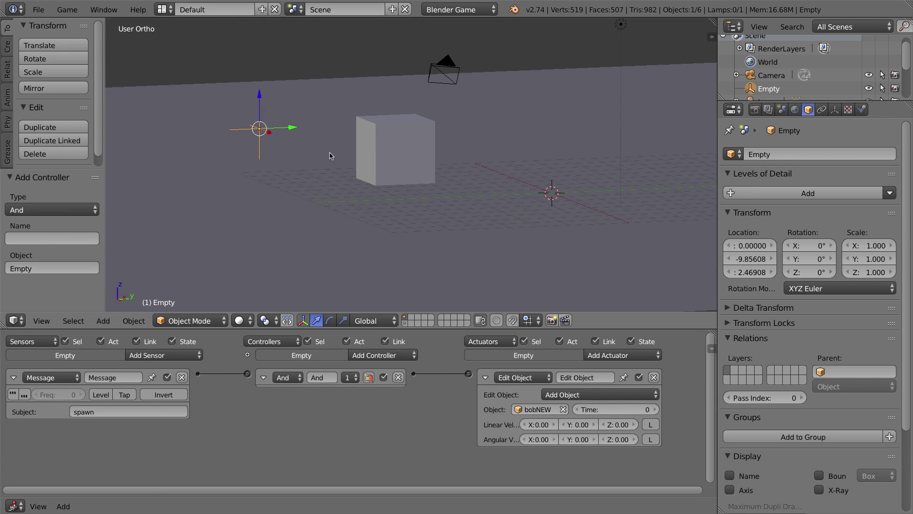
Step: Run the game twice, moving bob into the red monkey to test the collision and respawn
{"action": "middle_click_drag", "start_coordinate": [331, 156], "coordinate": [364, 158]}
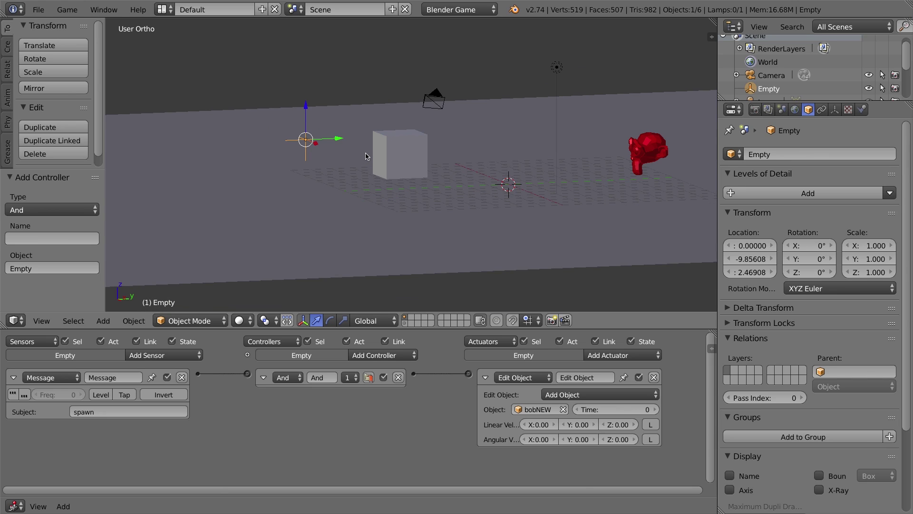
{"action": "key", "text": "p"}
{"action": "key", "text": "Right"}
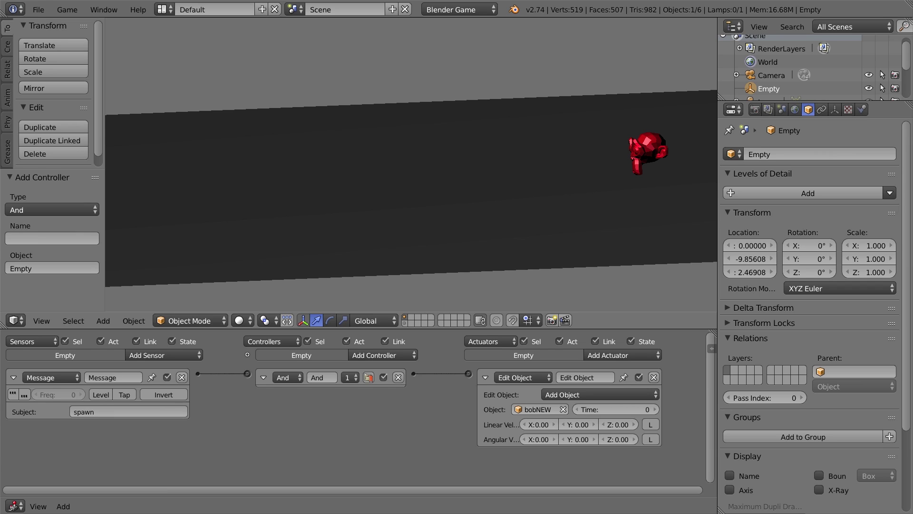
{"action": "key", "text": "Escape"}
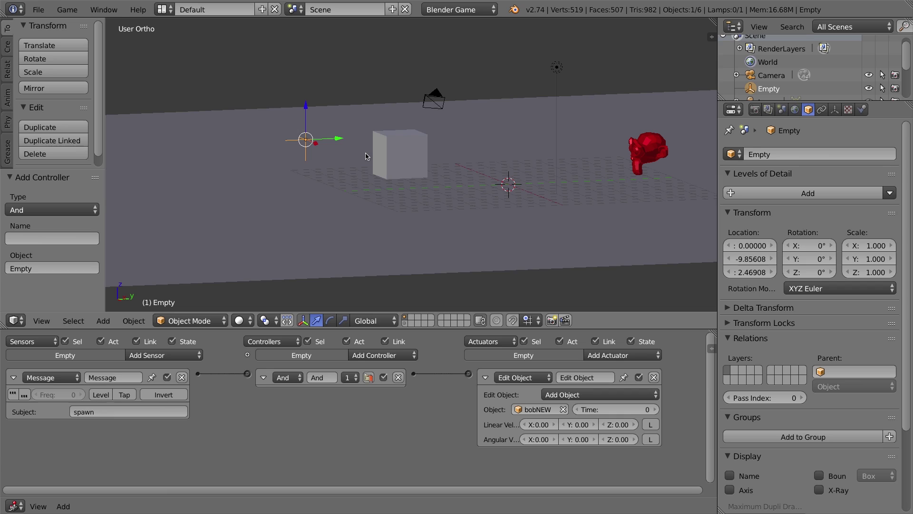
{"action": "key", "text": "p"}
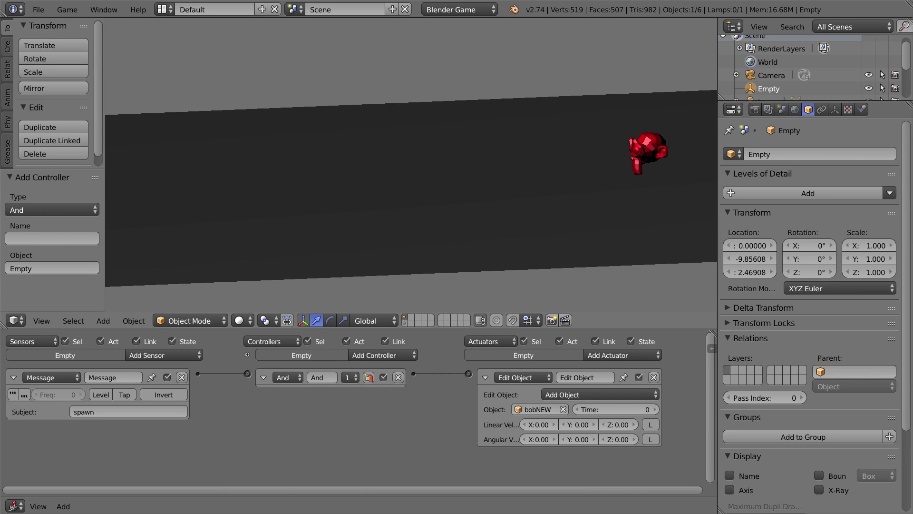
{"action": "key", "text": "Escape"}
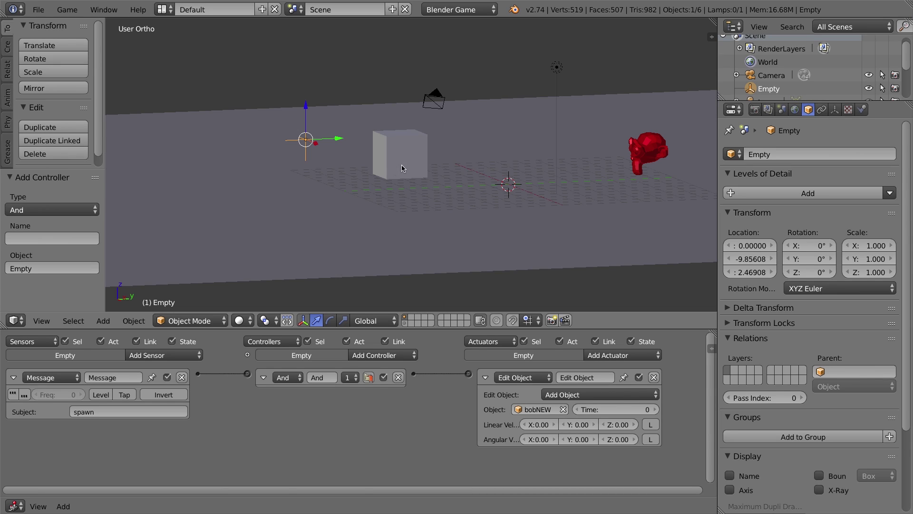
Step: Select bob and review its redBad collision logic with the End Object and Message actuators
{"action": "right_click", "coordinate": [408, 143]}
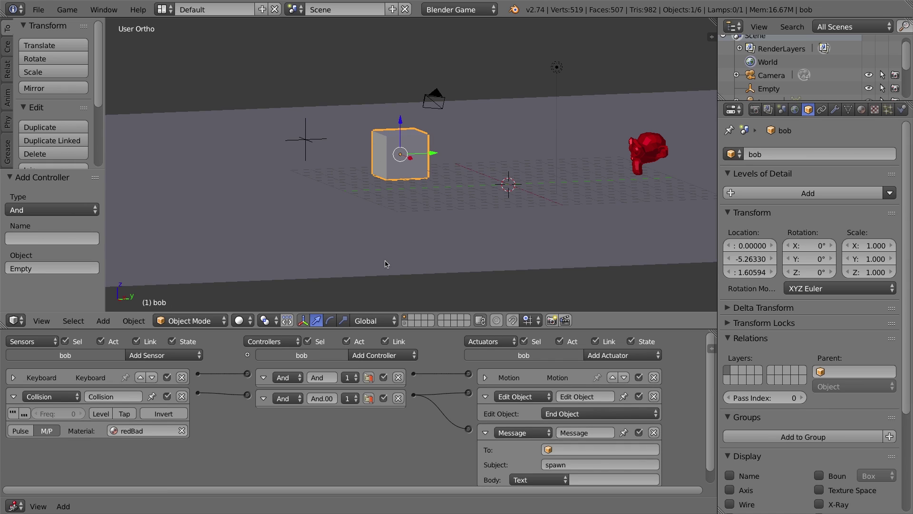
{"action": "scroll", "coordinate": [238, 428], "scroll_direction": "down", "scroll_amount": 1}
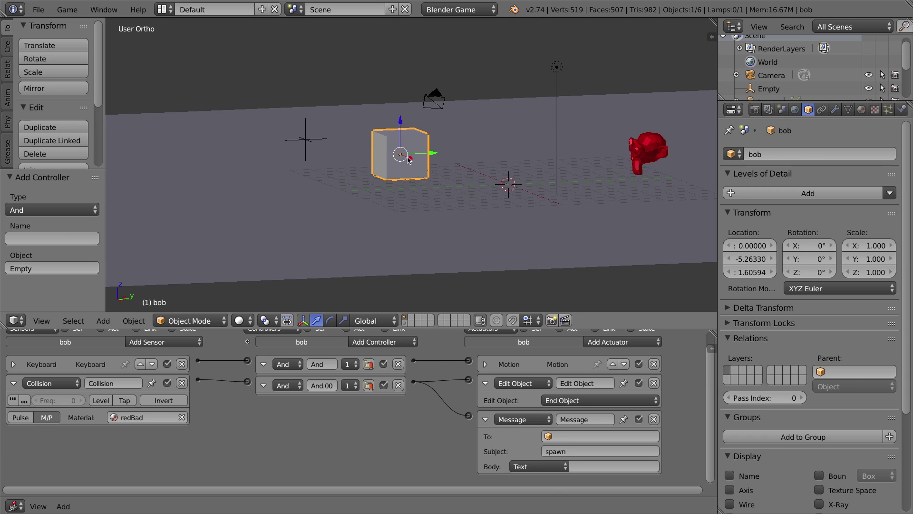
{"action": "mouse_move", "coordinate": [390, 219]}
{"action": "middle_mouse_down"}
{"action": "mouse_move", "coordinate": [387, 206]}
{"action": "mouse_move", "coordinate": [387, 214]}
{"action": "middle_mouse_up"}
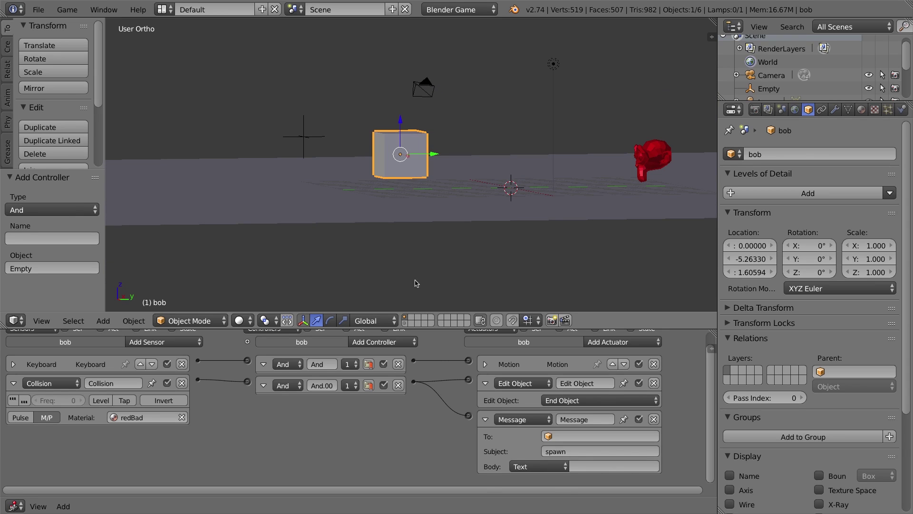
Step: Add a Message actuator with the subject spawn to bobNEW on the hidden layer, connected to its collision sensor's And controller
{"action": "left_click", "coordinate": [405, 325]}
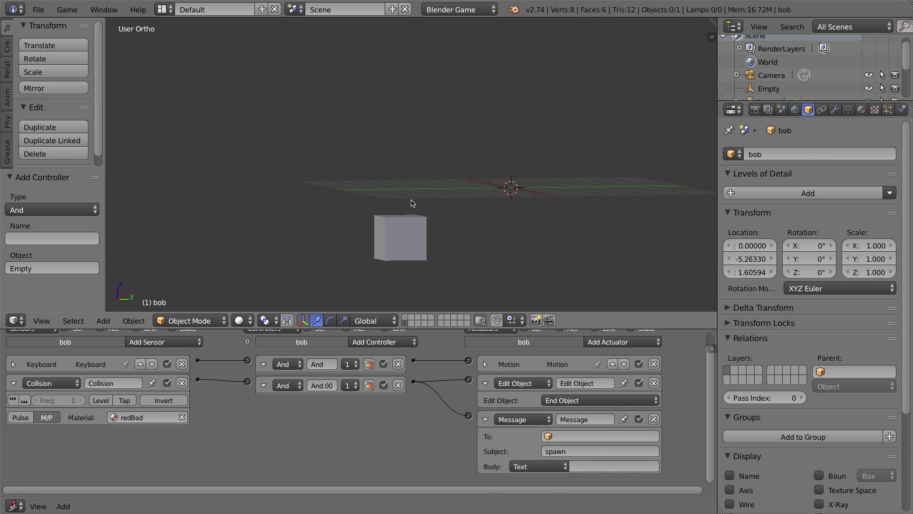
{"action": "right_click", "coordinate": [411, 221]}
{"action": "scroll", "coordinate": [157, 387], "scroll_direction": "up", "scroll_amount": 1}
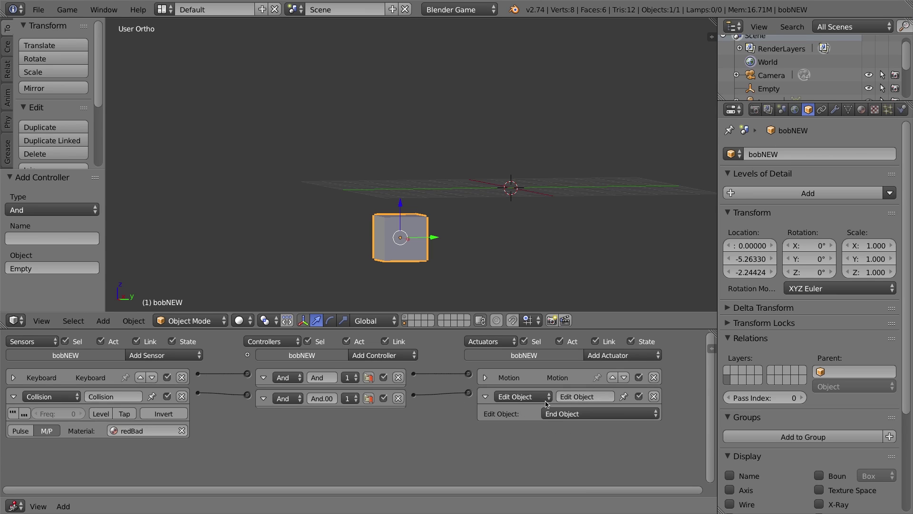
{"action": "left_click", "coordinate": [613, 357]}
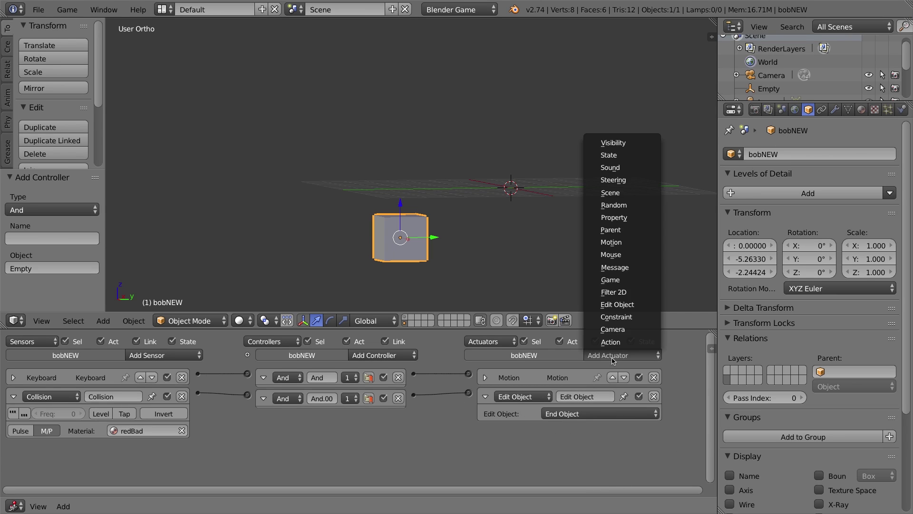
{"action": "left_click", "coordinate": [629, 271]}
{"action": "left_click_drag", "start_coordinate": [414, 394], "coordinate": [469, 430]}
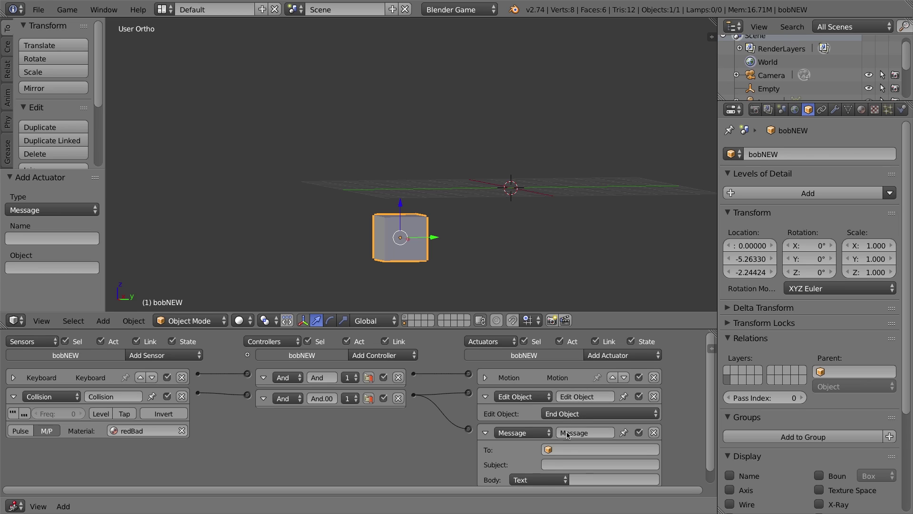
{"action": "left_click", "coordinate": [568, 462]}
{"action": "key", "text": "Return"}
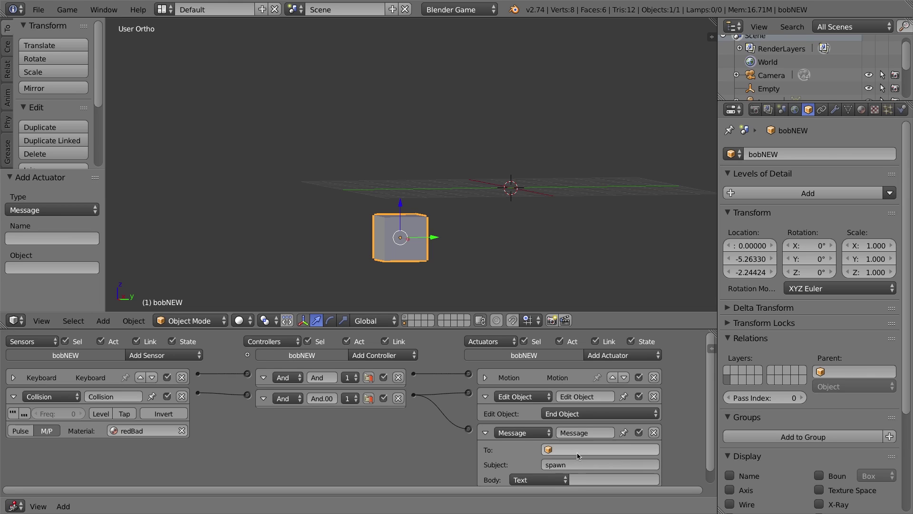
Step: Return to the main layer with bob and the red monkey, and run the game to test repeated respawning
{"action": "left_click", "coordinate": [406, 320]}
{"action": "middle_click_drag", "start_coordinate": [462, 220], "coordinate": [389, 200]}
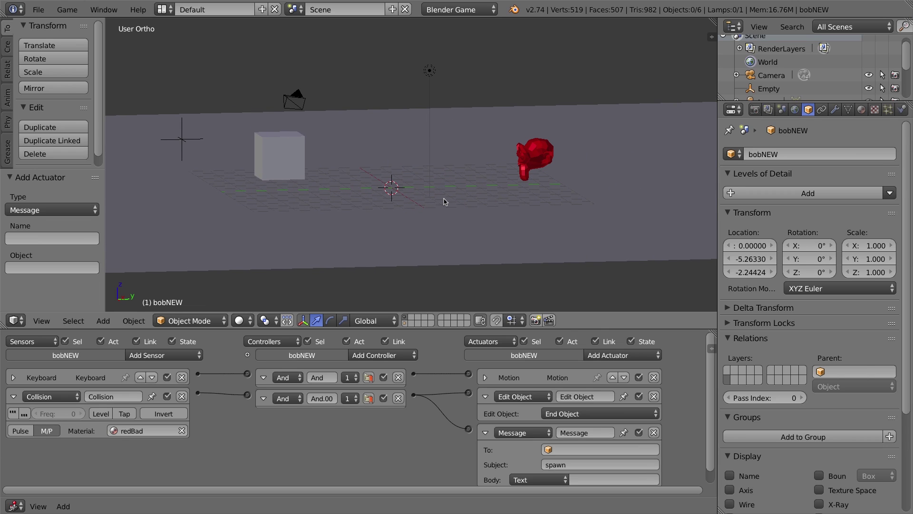
{"action": "key", "text": "p"}
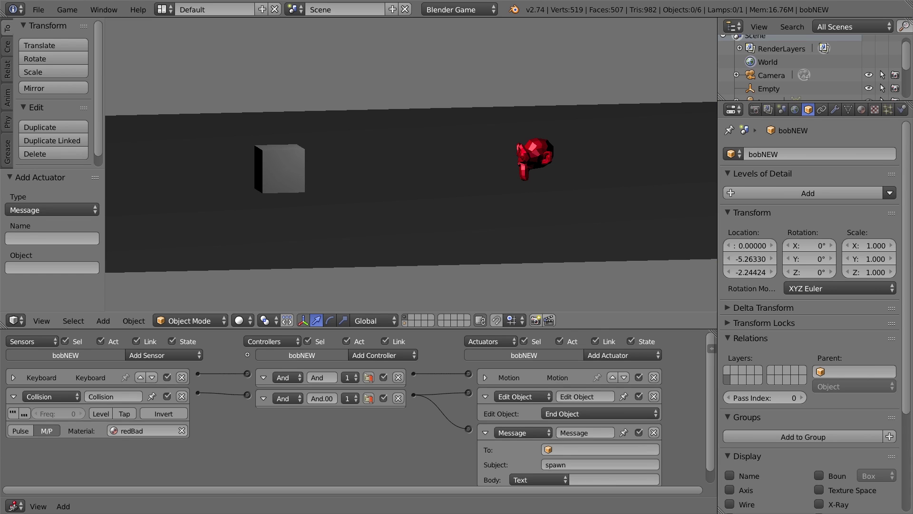